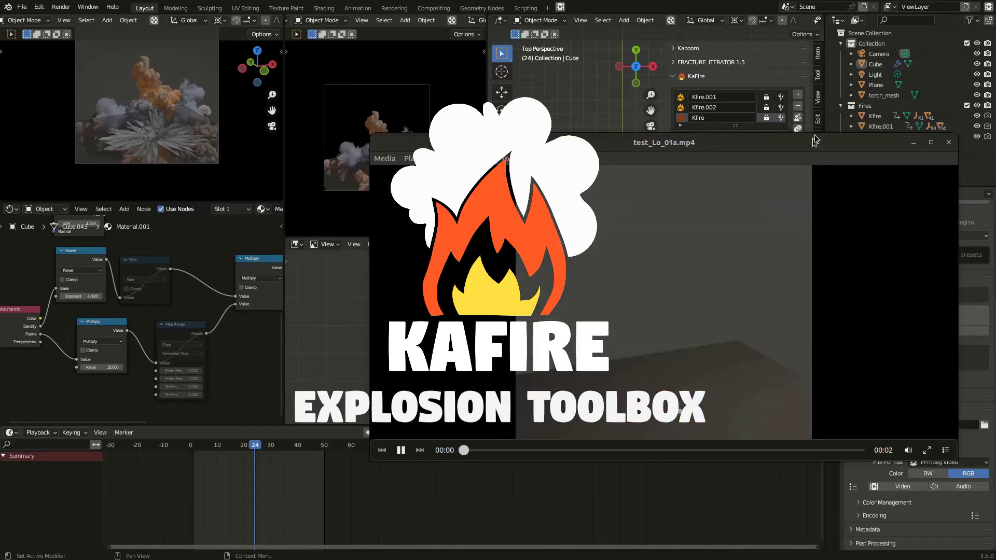
# Close the explosion preview video and start a new default Blender scene
pyautogui.moveTo(811, 139); pyautogui.dragTo(487, 97)
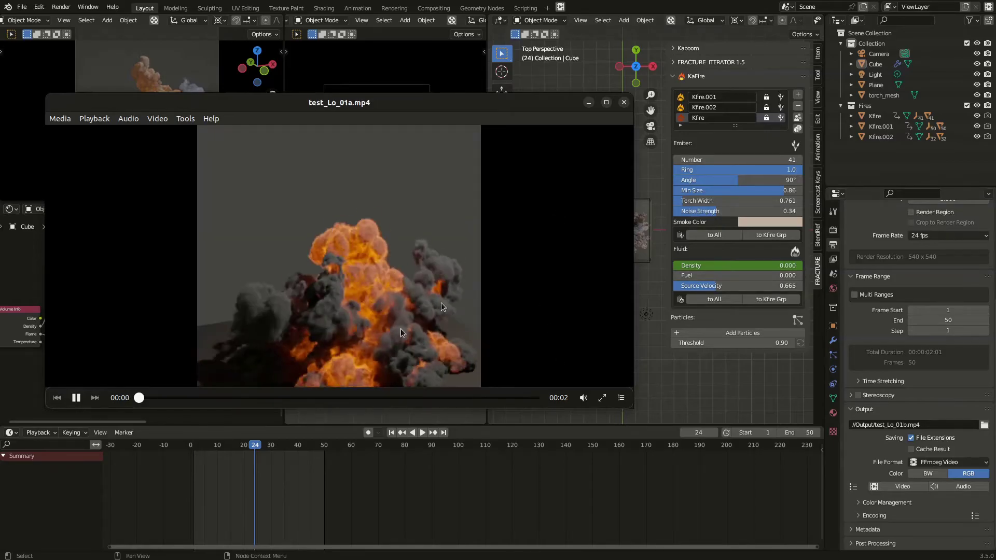
pyautogui.click(623, 103)
pyautogui.click(20, 7)
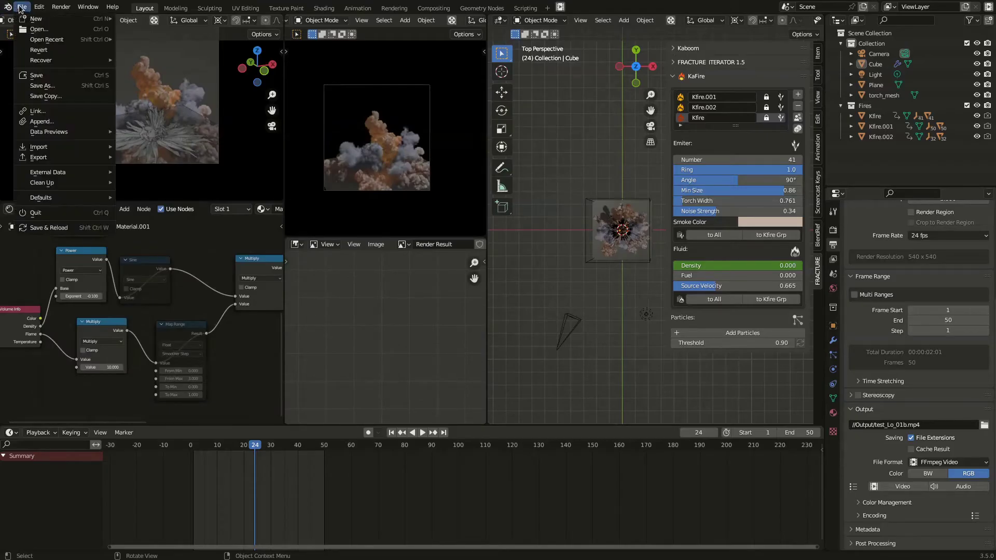
pyautogui.moveTo(78, 18)
pyautogui.click(131, 19)
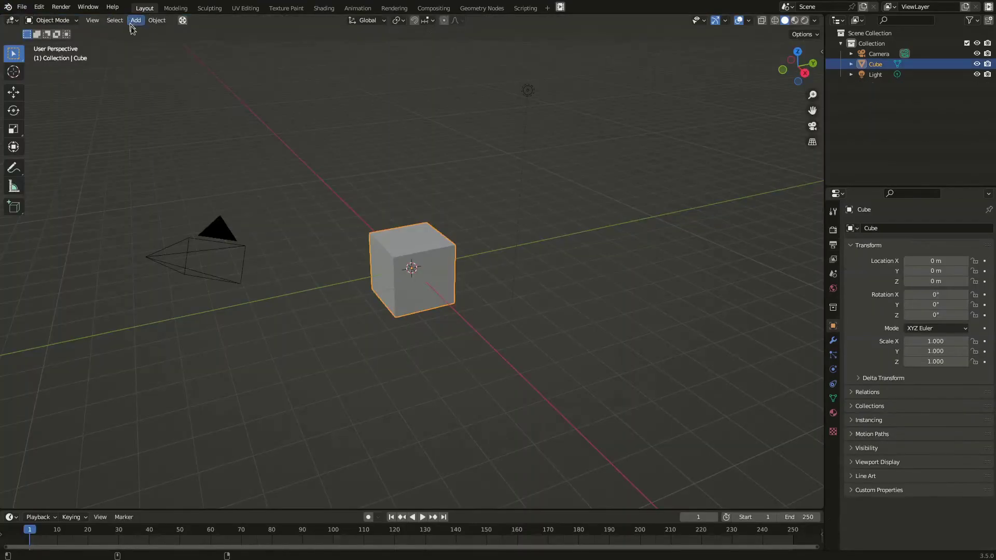
# Check in the Preferences whether the KaFire add-on is installed and enabled, and close the Preferences
pyautogui.click(39, 7)
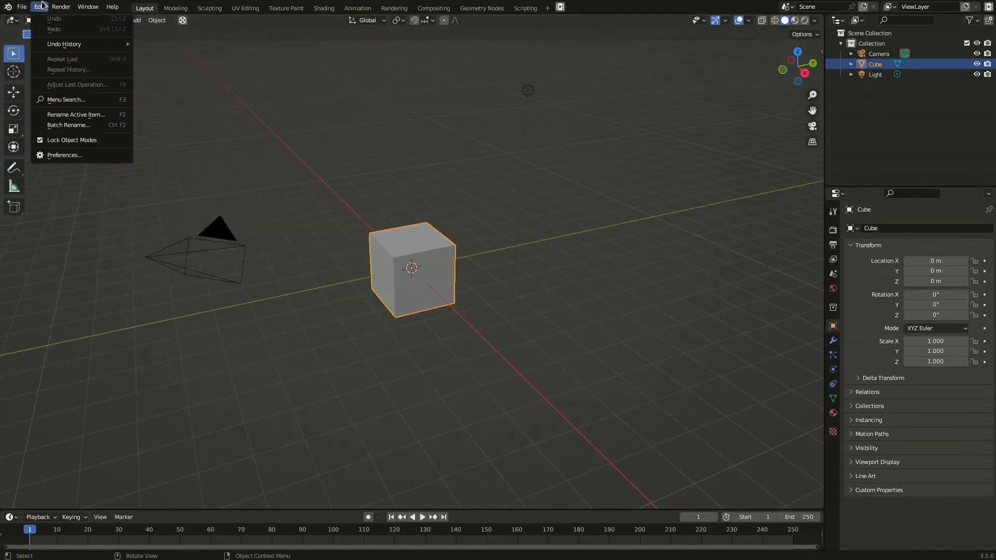
pyautogui.click(99, 155)
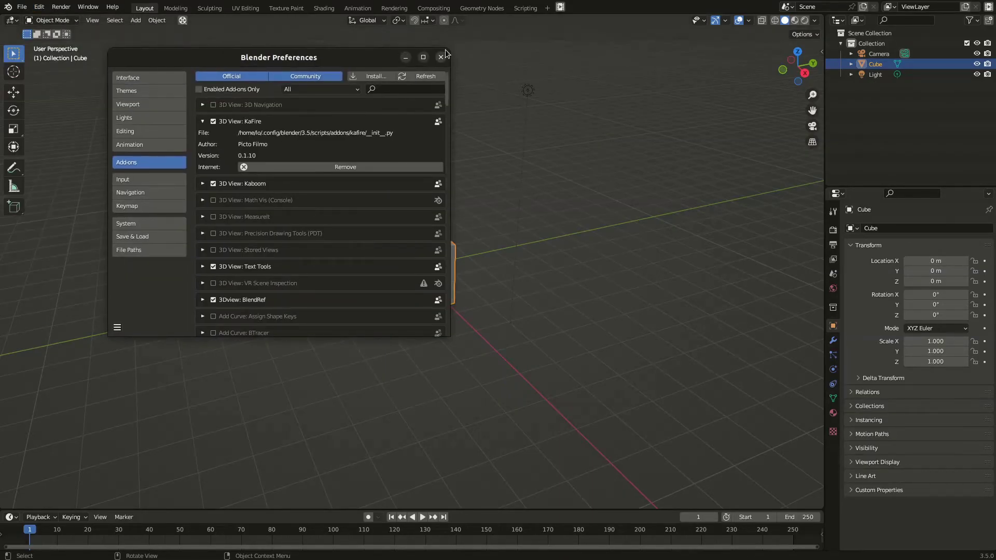
pyautogui.click(440, 57)
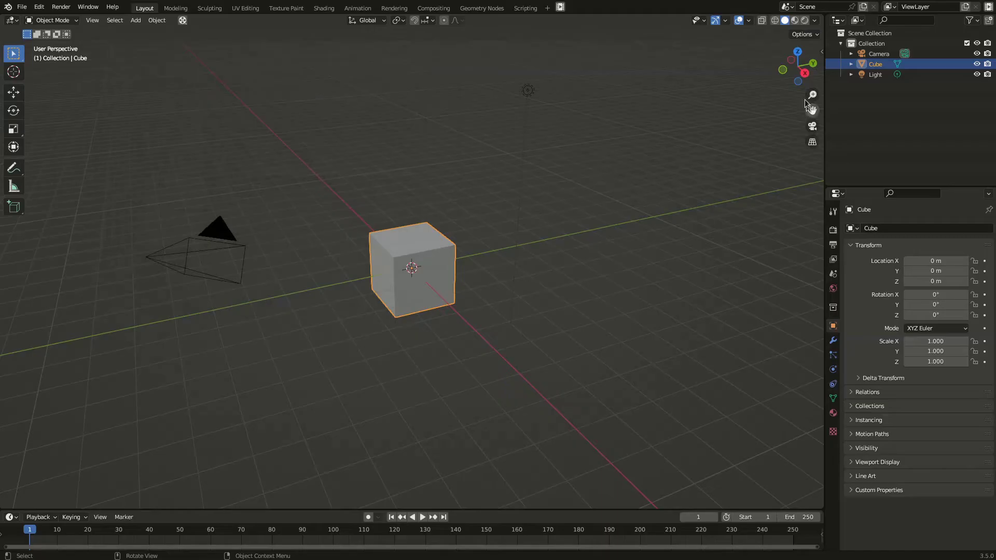
# Show the KaFire tools in the viewport sidebar's FRACTURE category and collapse the Kaboom section
pyautogui.click(822, 49)
pyautogui.click(818, 275)
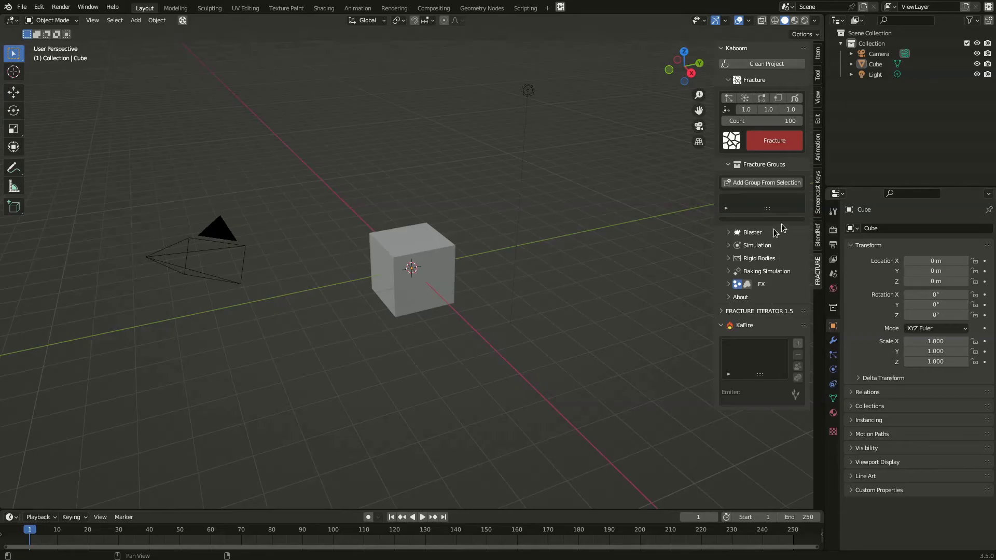
pyautogui.click(724, 50)
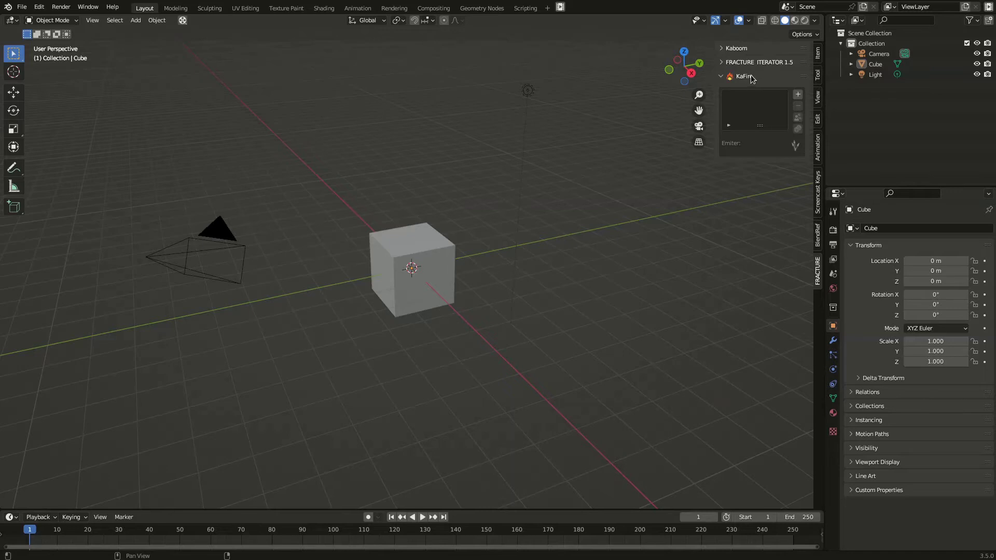
# Hide the default cube and create a new KaFire fire emitter at the world origin
pyautogui.click(450, 246)
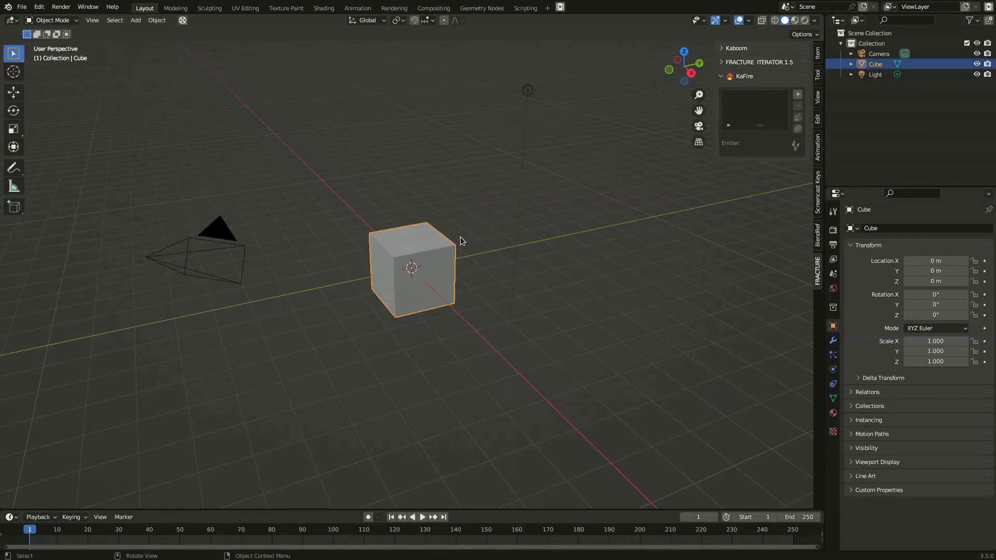
pyautogui.press('h')
pyautogui.click(797, 96)
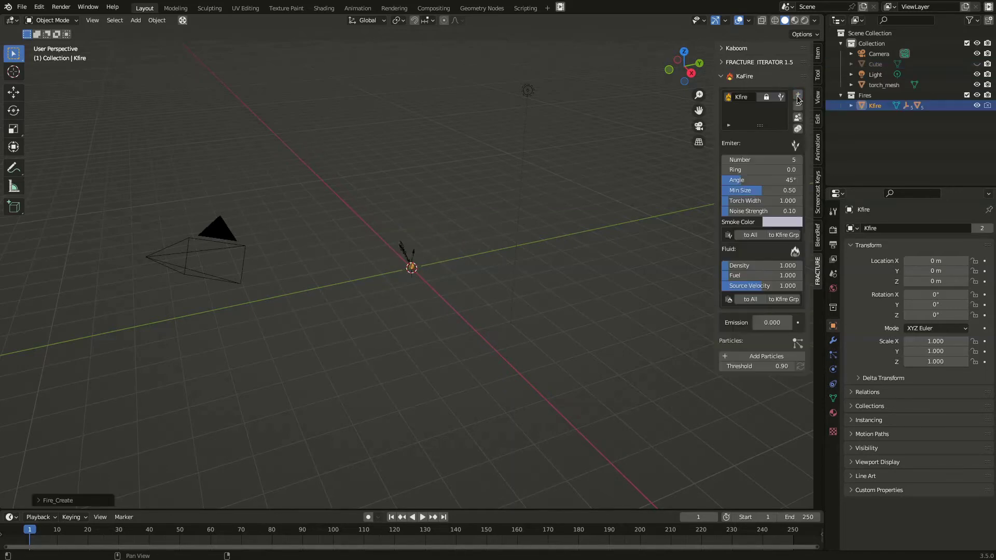
pyautogui.scroll(8, 441, 252)
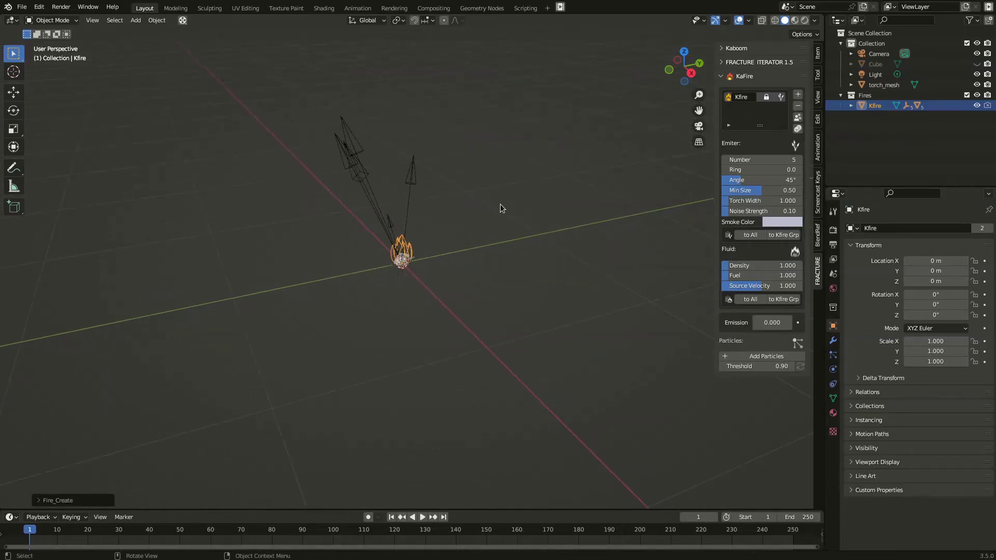
# Set the fire emitter's Number to 32, its Angle to 81° and its Ring value to 0.9
pyautogui.moveTo(754, 161); pyautogui.dragTo(545, 271)
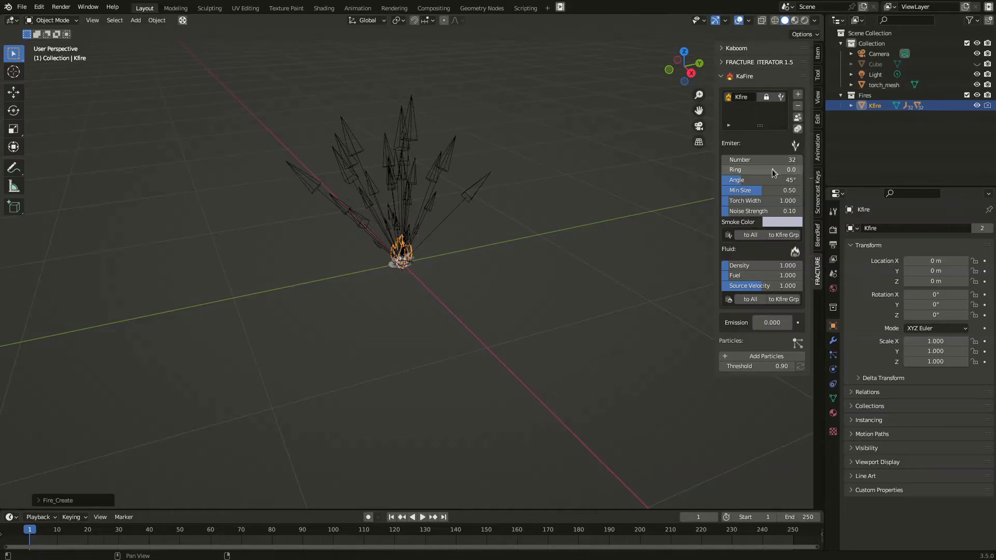
pyautogui.moveTo(773, 180); pyautogui.dragTo(747, 180)
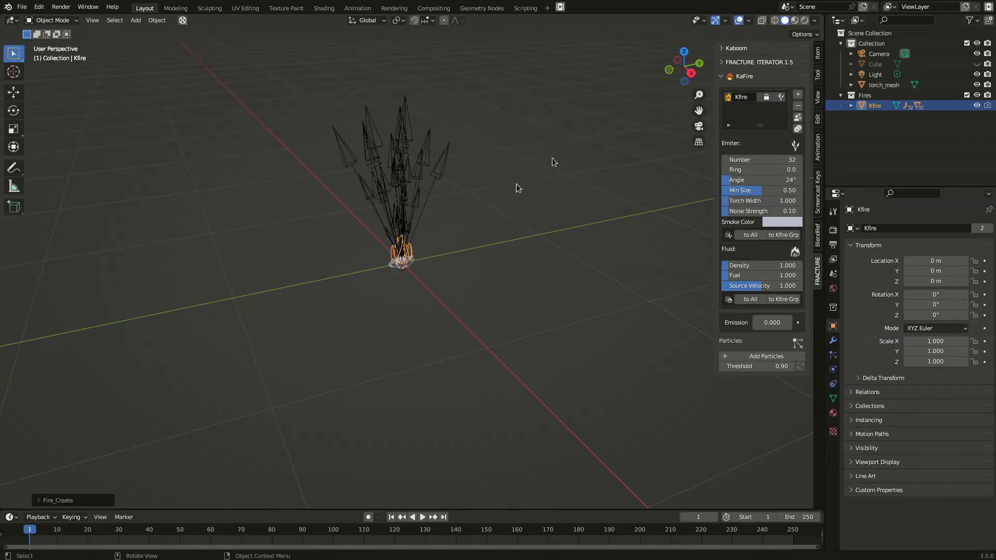
pyautogui.moveTo(762, 180)
pyautogui.mouseDown()
pyautogui.moveTo(783, 180)
pyautogui.moveTo(757, 183)
pyautogui.moveTo(745, 171)
pyautogui.moveTo(758, 172)
pyautogui.mouseUp()
pyautogui.moveTo(440, 243); pyautogui.dragTo(378, 239, button='middle')
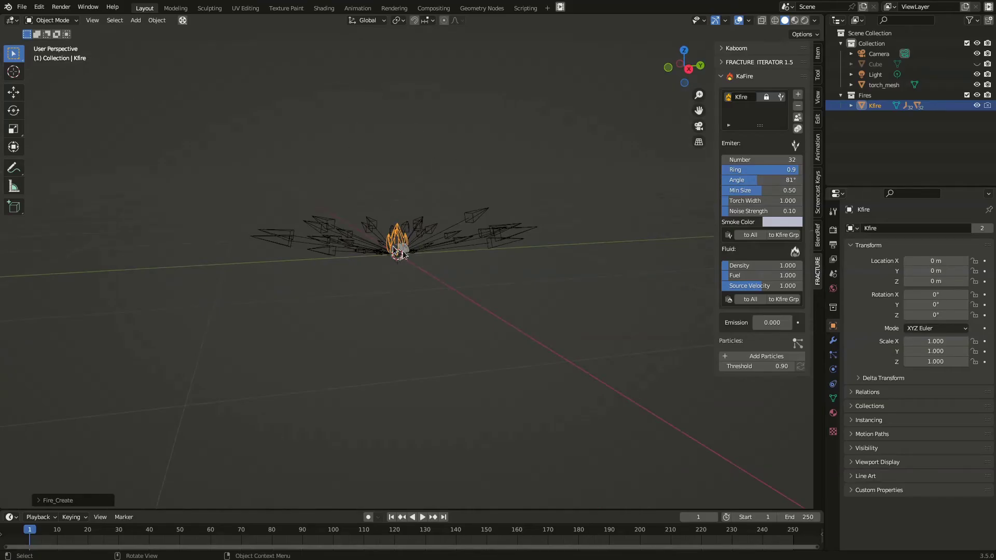
# Set the emitter's Ring to 0.0, Min Size to 0.76 and Emission to 0.640
pyautogui.moveTo(777, 173)
pyautogui.mouseDown()
pyautogui.moveTo(736, 173)
pyautogui.moveTo(803, 190)
pyautogui.moveTo(747, 206)
pyautogui.mouseUp()
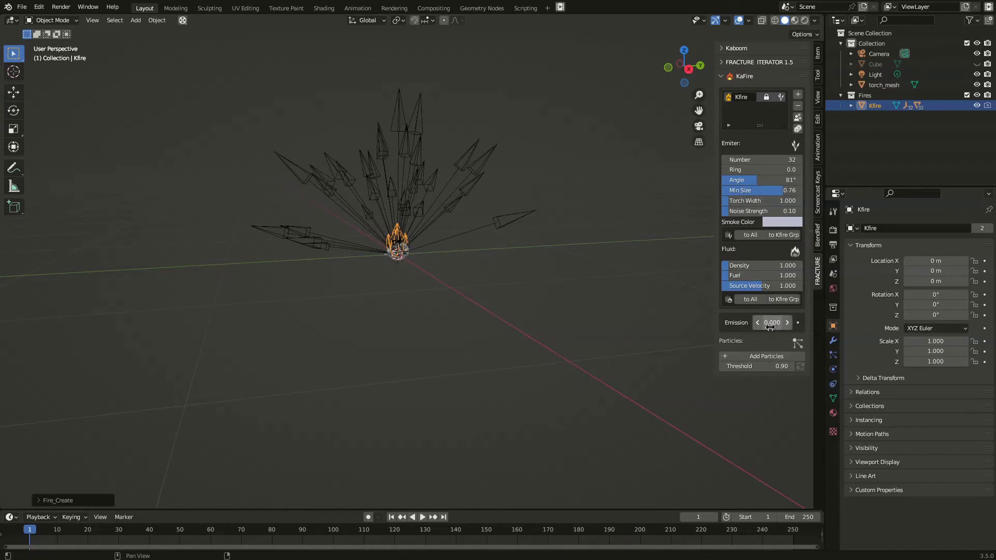
pyautogui.moveTo(715, 315); pyautogui.dragTo(695, 314)
pyautogui.moveTo(761, 320)
pyautogui.mouseDown()
pyautogui.moveTo(736, 321)
pyautogui.moveTo(755, 320)
pyautogui.mouseUp()
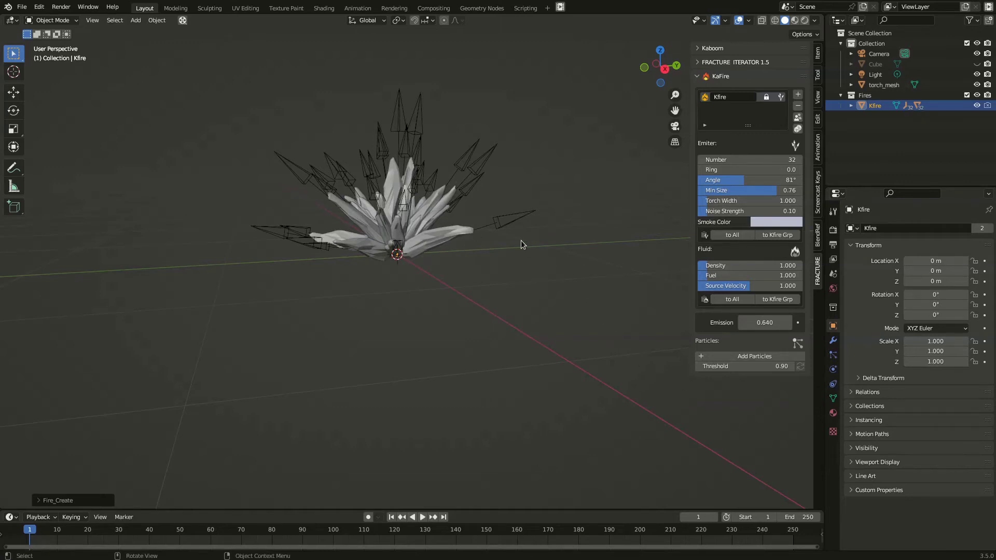
# Raise the emitter's Number to 38 and set its Torch Width to 0.951
pyautogui.moveTo(748, 160); pyautogui.dragTo(763, 159)
pyautogui.moveTo(491, 304); pyautogui.dragTo(504, 301)
pyautogui.moveTo(722, 202)
pyautogui.mouseDown()
pyautogui.moveTo(732, 201)
pyautogui.moveTo(698, 202)
pyautogui.moveTo(726, 201)
pyautogui.moveTo(701, 211)
pyautogui.moveTo(731, 211)
pyautogui.moveTo(711, 211)
pyautogui.moveTo(719, 216)
pyautogui.mouseUp()
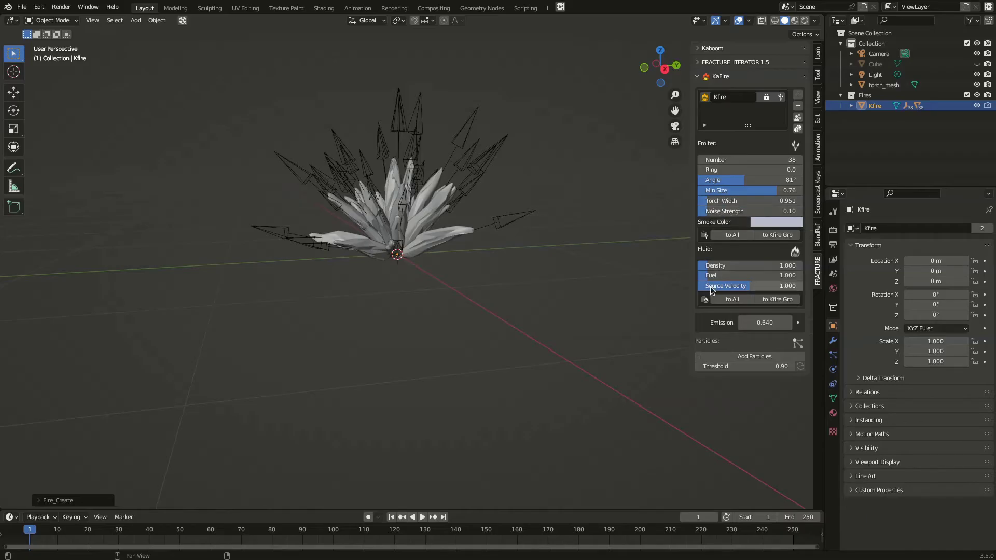
# Make the hidden default cube visible again and select it
pyautogui.moveTo(493, 231); pyautogui.dragTo(416, 274, button='middle')
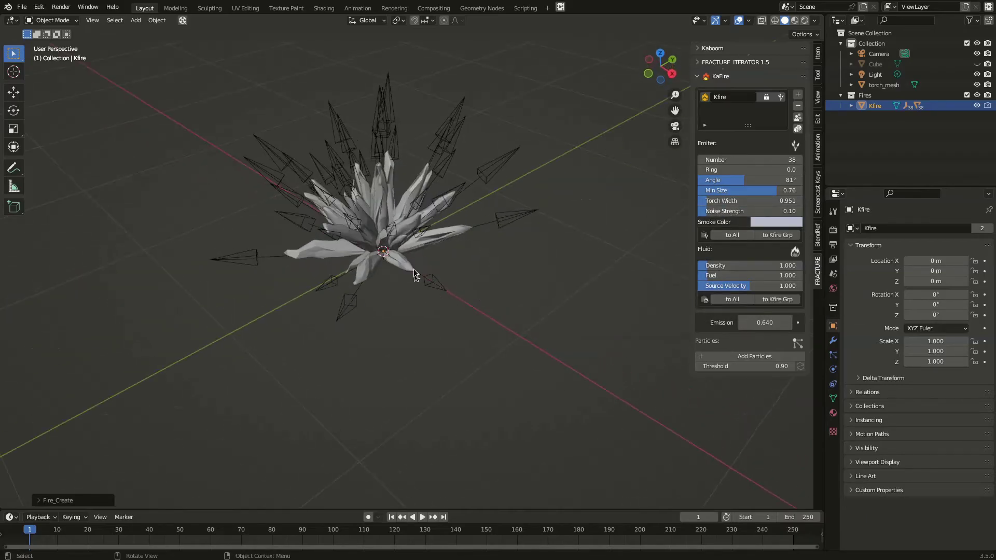
pyautogui.scroll(-3, 423, 266)
pyautogui.hotkey('shift', 'a')
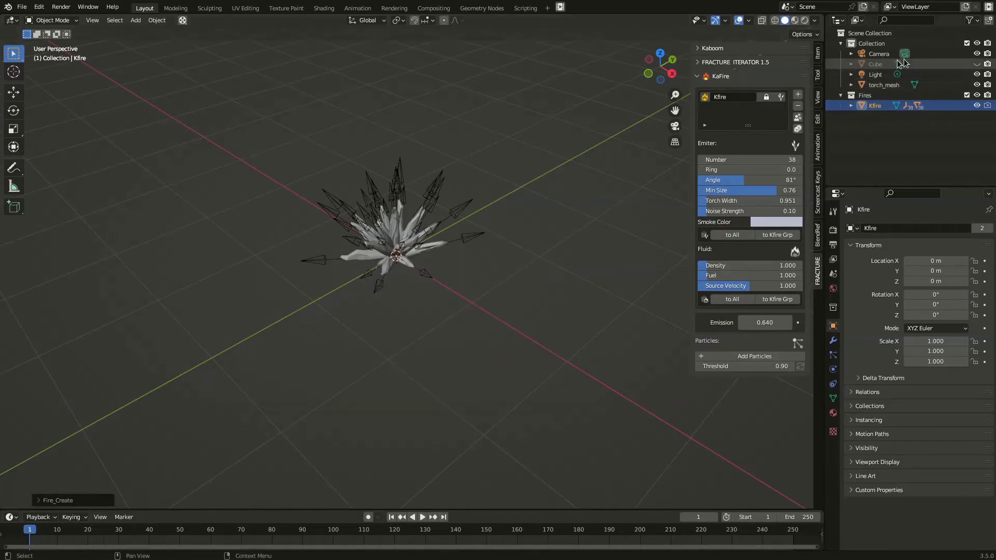
pyautogui.click(977, 64)
pyautogui.click(517, 191)
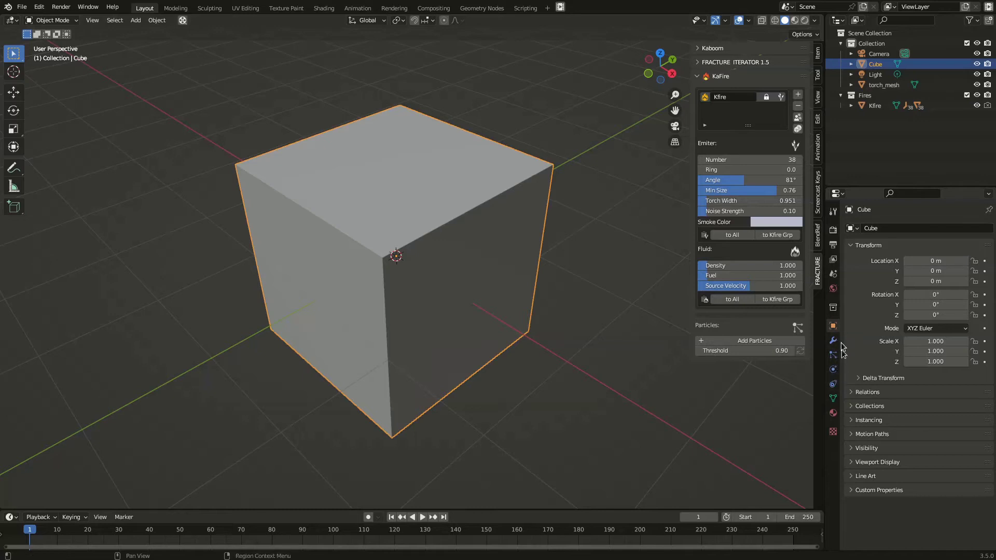
# Add Fluid physics to the cube as a Gas Domain with 64 resolution divisions
pyautogui.click(833, 370)
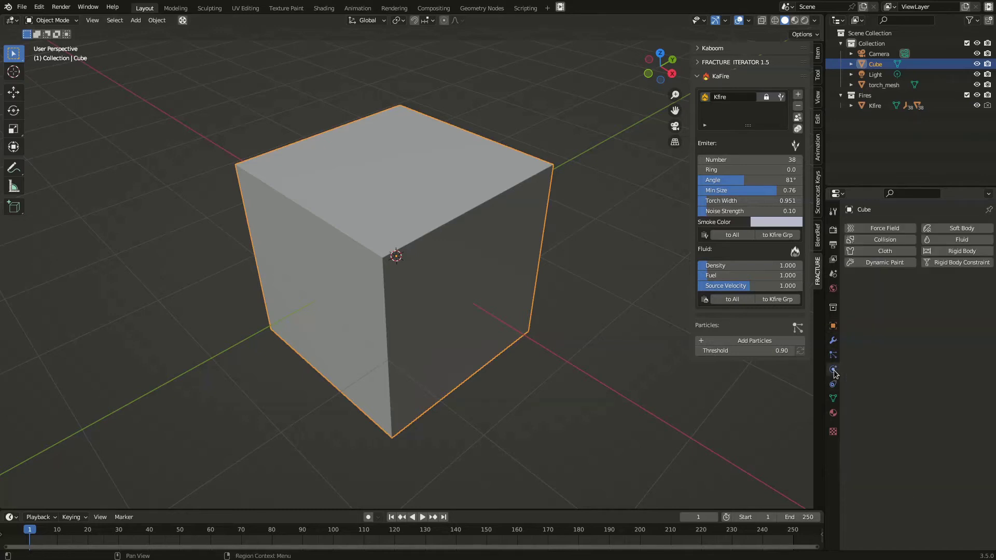
pyautogui.click(961, 240)
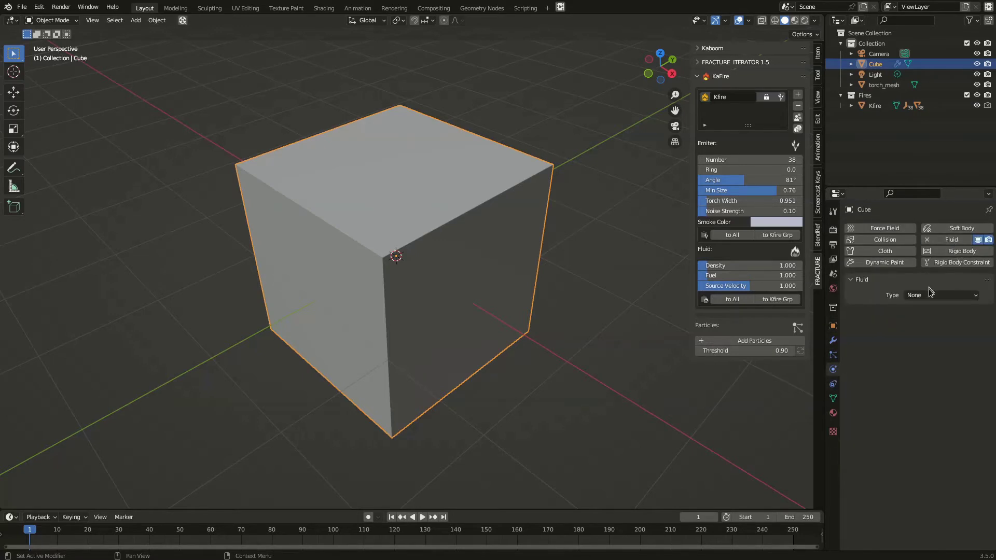
pyautogui.click(932, 294)
pyautogui.click(925, 322)
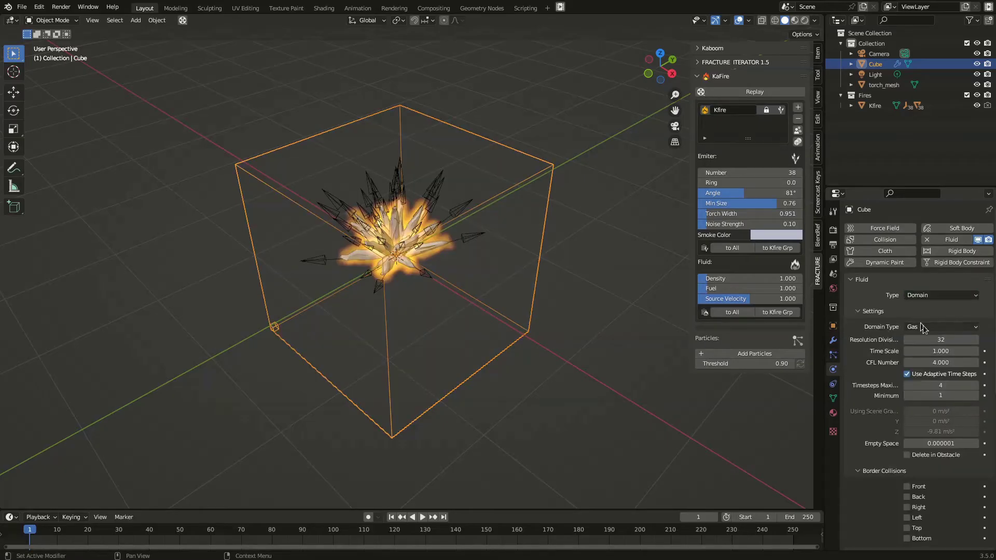
pyautogui.click(934, 339)
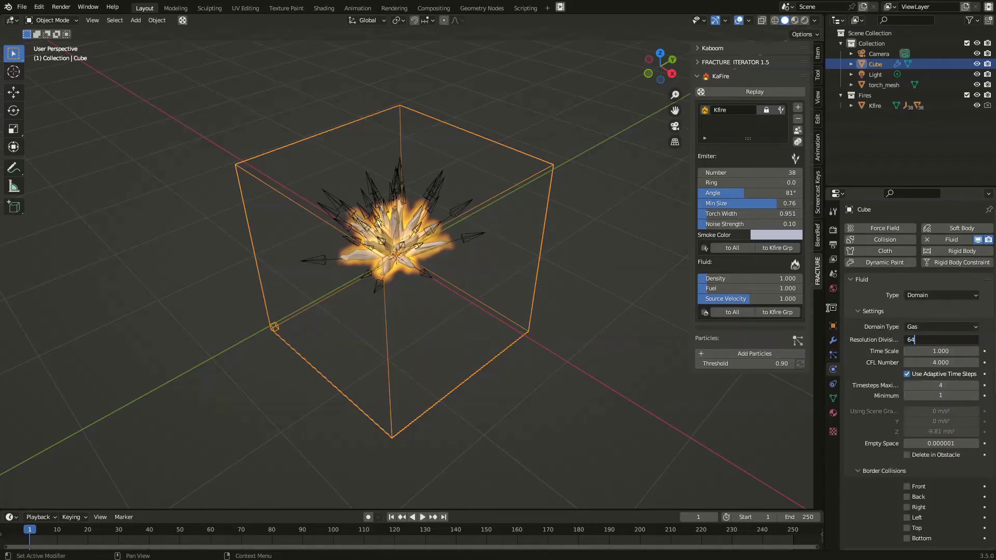
pyautogui.press('Return')
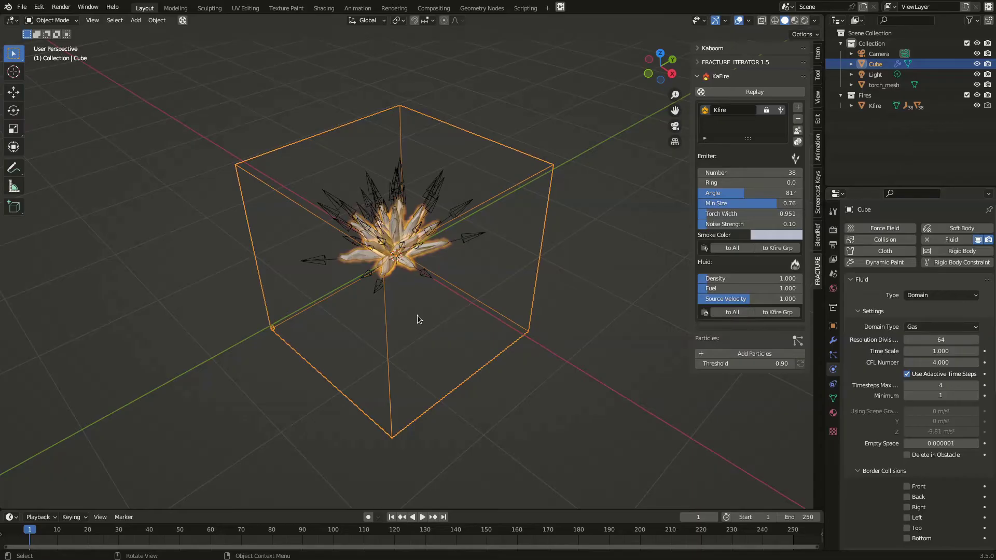
# Move the domain cube up about 1 m in front view so its base sits at ground level
pyautogui.press('KP_1')
pyautogui.press('KP_5')
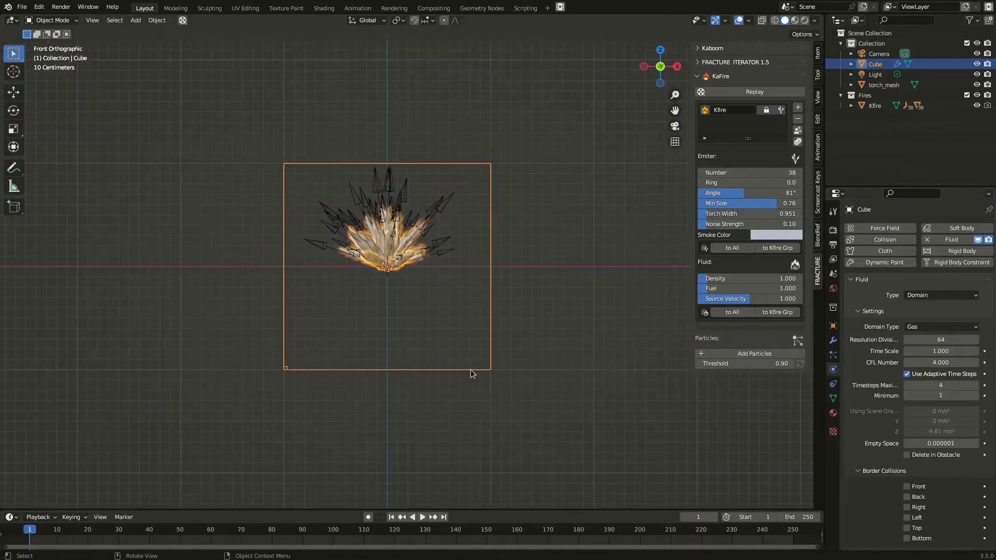
pyautogui.press('g')
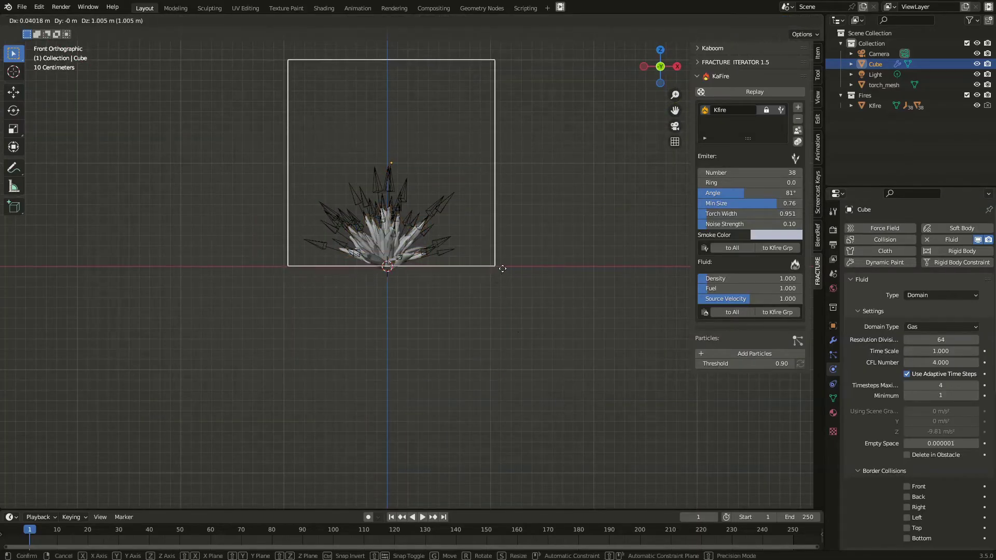
pyautogui.click(486, 78)
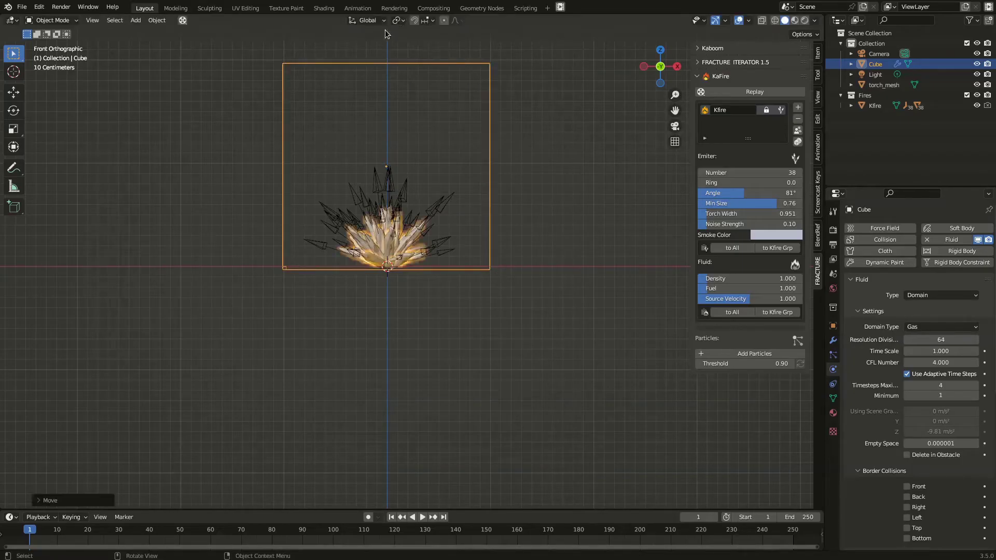
# Set the transform pivot to the 3D Cursor and scale the domain up uniformly by about 1.4
pyautogui.click(399, 21)
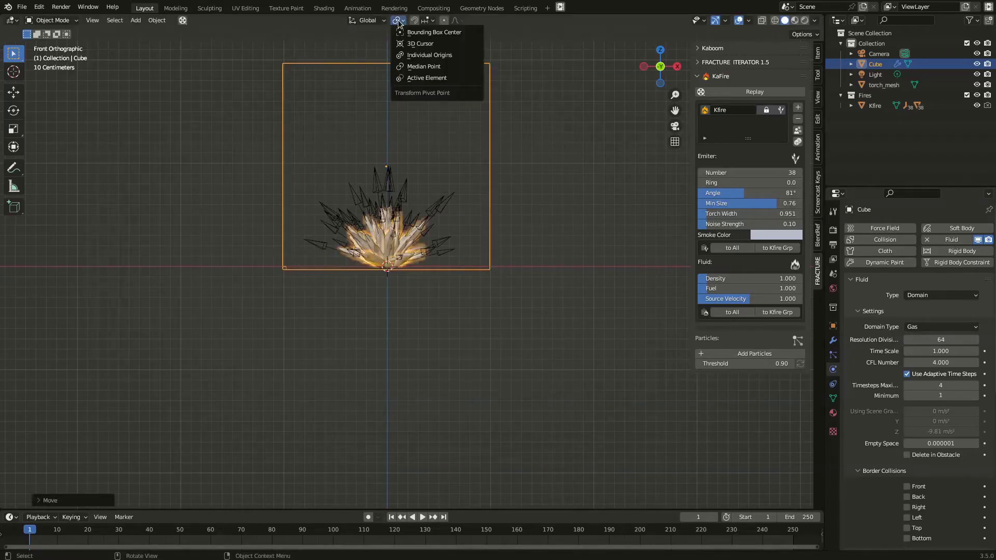
pyautogui.click(421, 44)
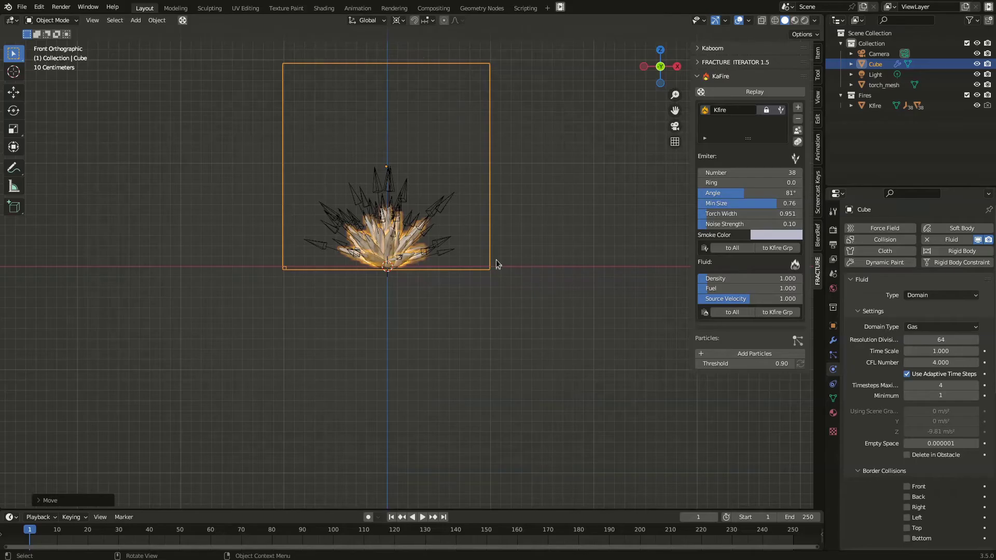
pyautogui.press('s')
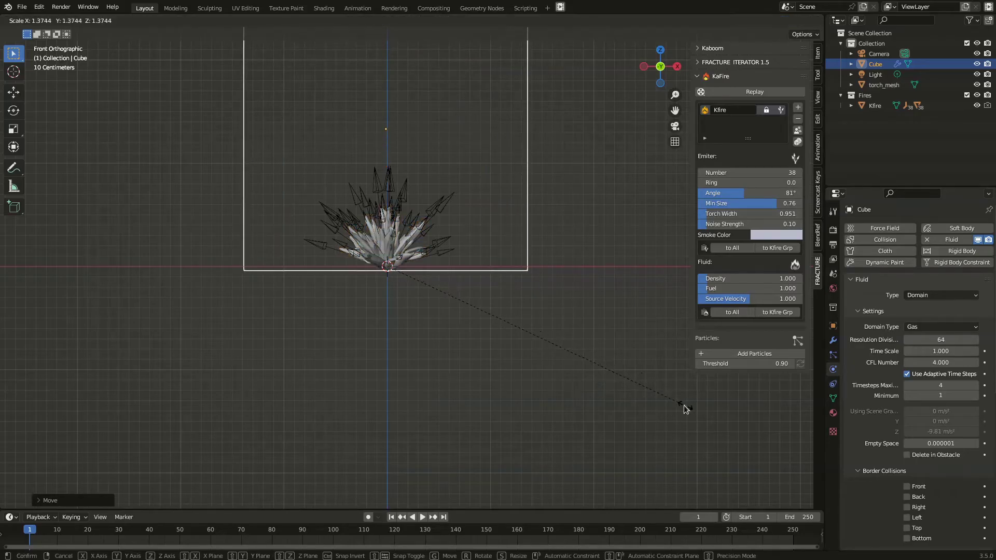
pyautogui.click(580, 402)
# Flatten the domain by scaling it along Z to about 0.75
pyautogui.scroll(-3, 580, 401)
pyautogui.press('s')
pyautogui.press('z')
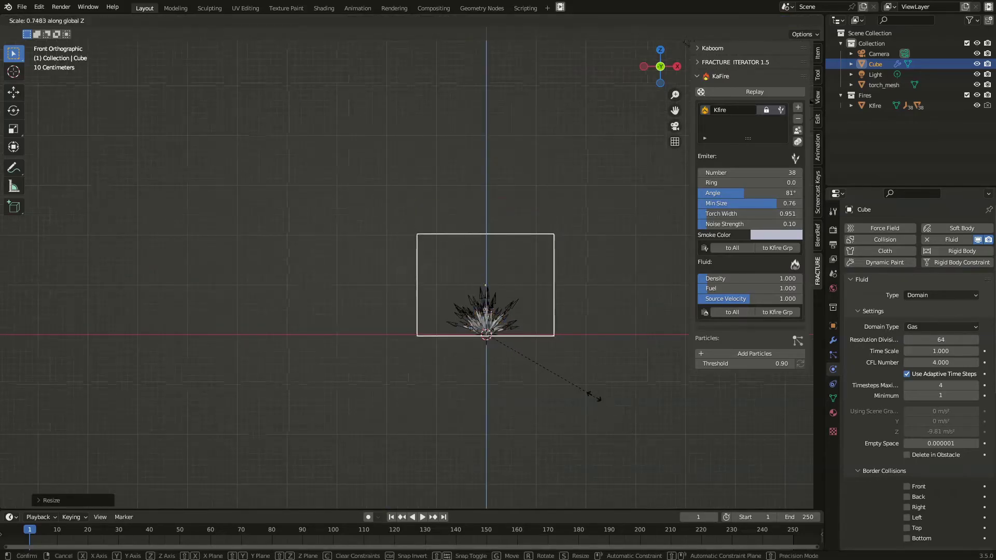
pyautogui.click(588, 396)
# Scale the flattened domain up uniformly by about 1.3, and enlarge it slightly once more around the emitter
pyautogui.press('s')
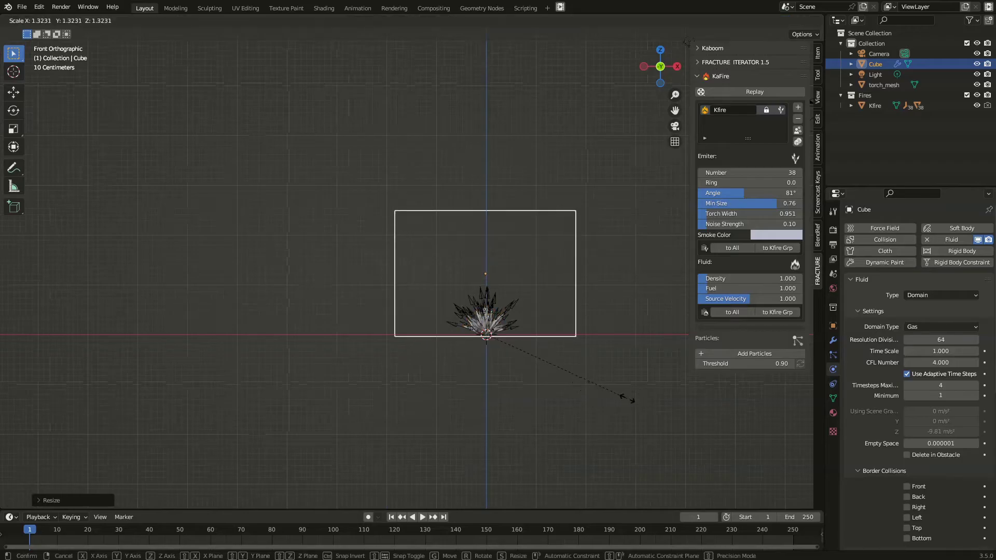
pyautogui.click(617, 397)
pyautogui.moveTo(504, 317); pyautogui.dragTo(561, 413, button='middle')
pyautogui.press('s')
pyautogui.click(569, 421)
# Play the animation to preview the fire simulation inside the domain from an angled view
pyautogui.moveTo(607, 328); pyautogui.dragTo(379, 447, button='middle')
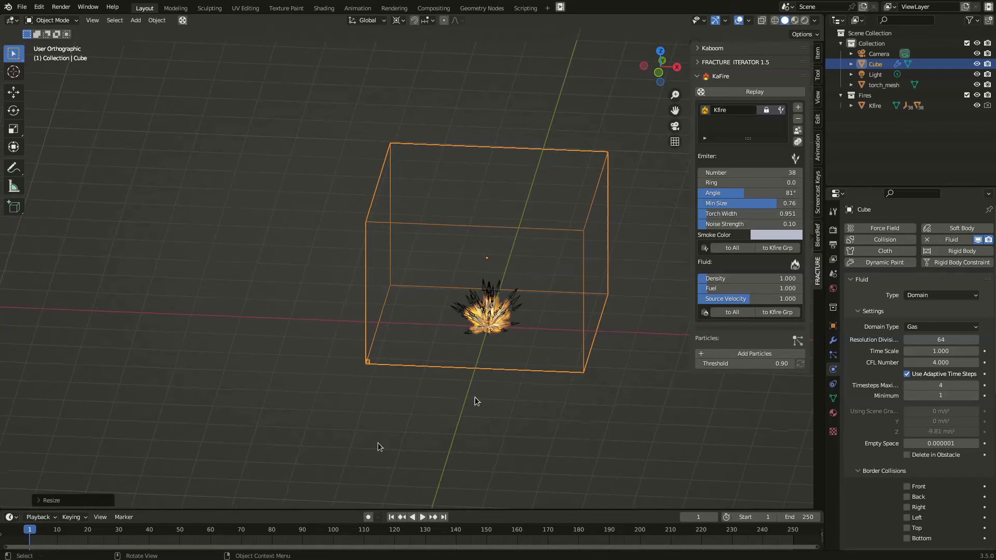
pyautogui.press('space')
pyautogui.moveTo(509, 329); pyautogui.dragTo(504, 330, button='middle')
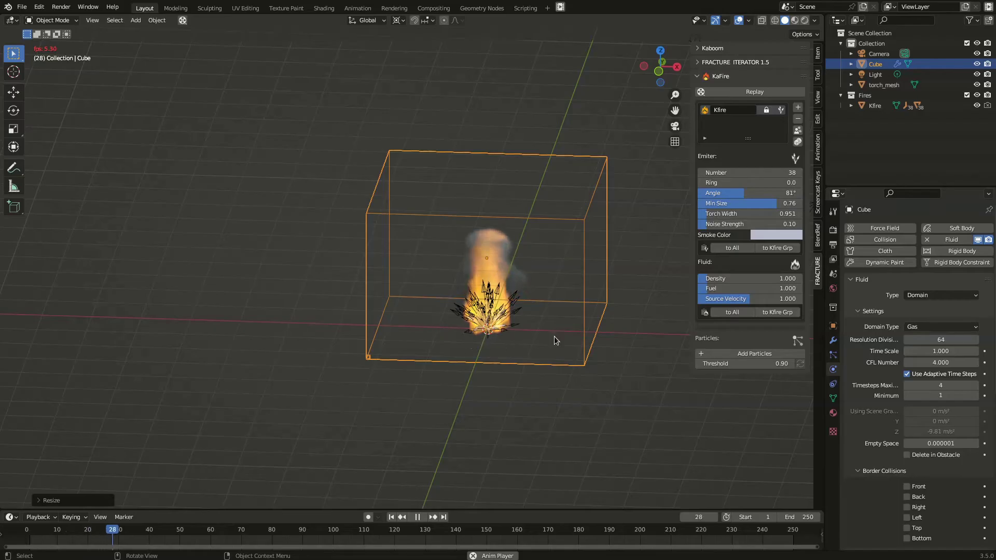
# Stop playback, enlarge the timeline area, and keyframe the Kfire emitter's Emission at 0.000 on frame 10
pyautogui.press('space')
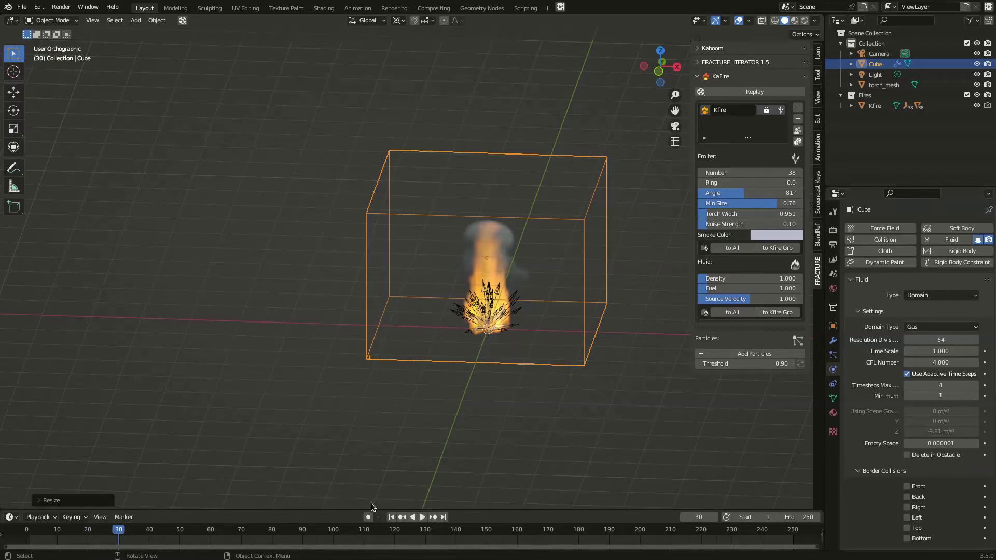
pyautogui.moveTo(371, 508); pyautogui.dragTo(371, 467)
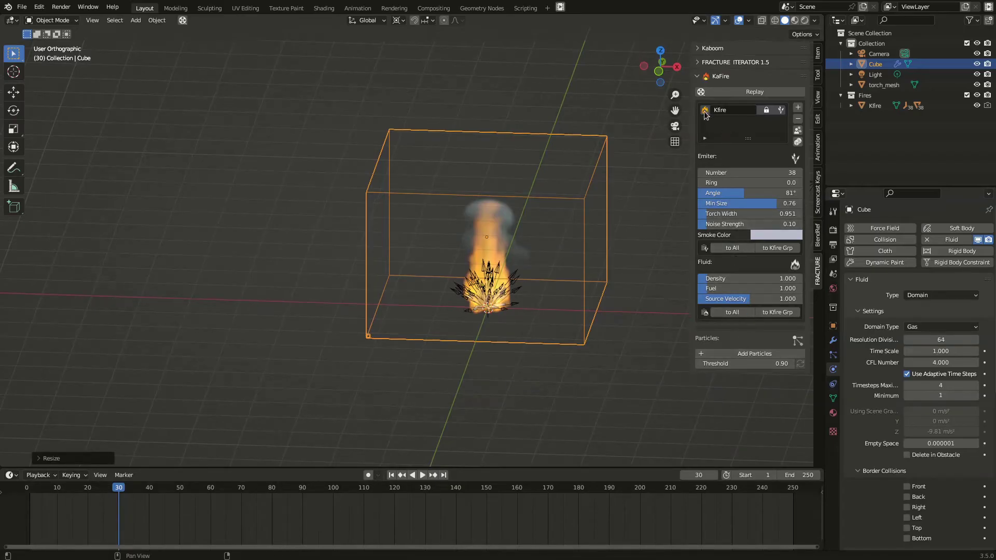
pyautogui.click(490, 304)
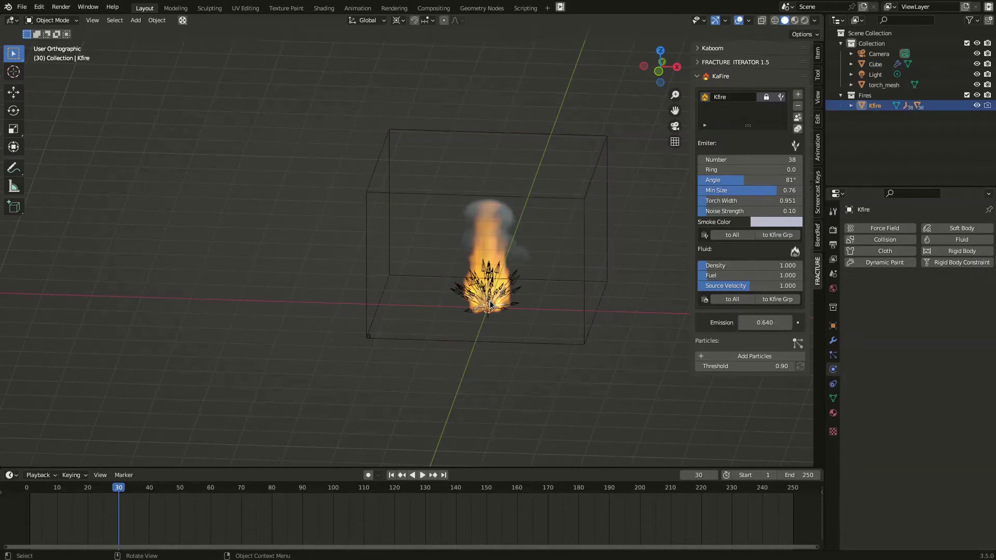
pyautogui.scroll(5, 494, 303)
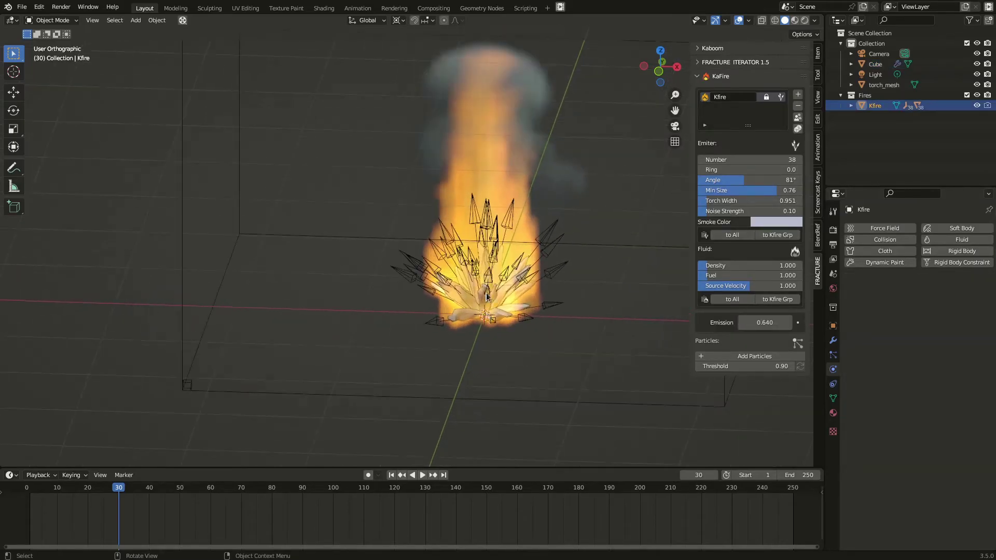
pyautogui.moveTo(777, 323); pyautogui.dragTo(742, 322)
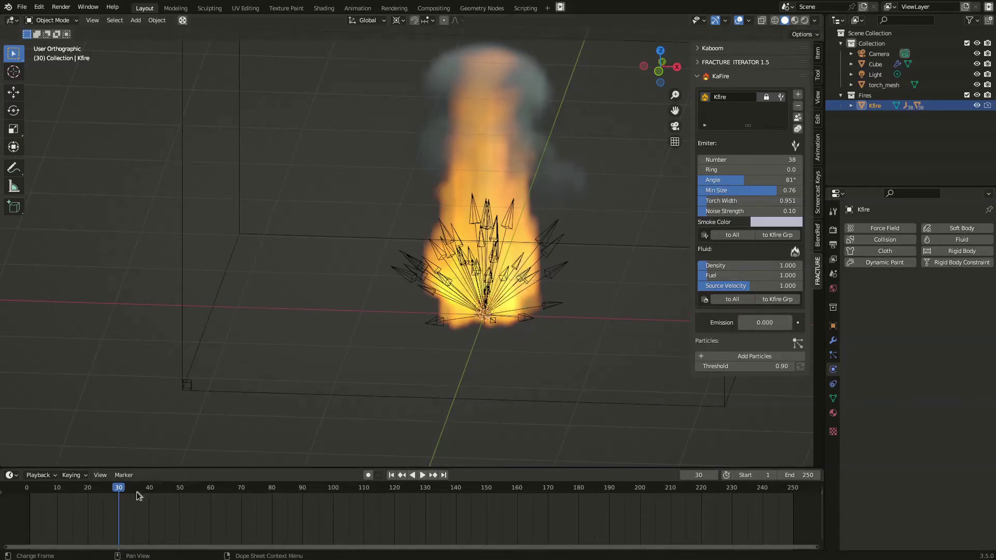
pyautogui.click(57, 496)
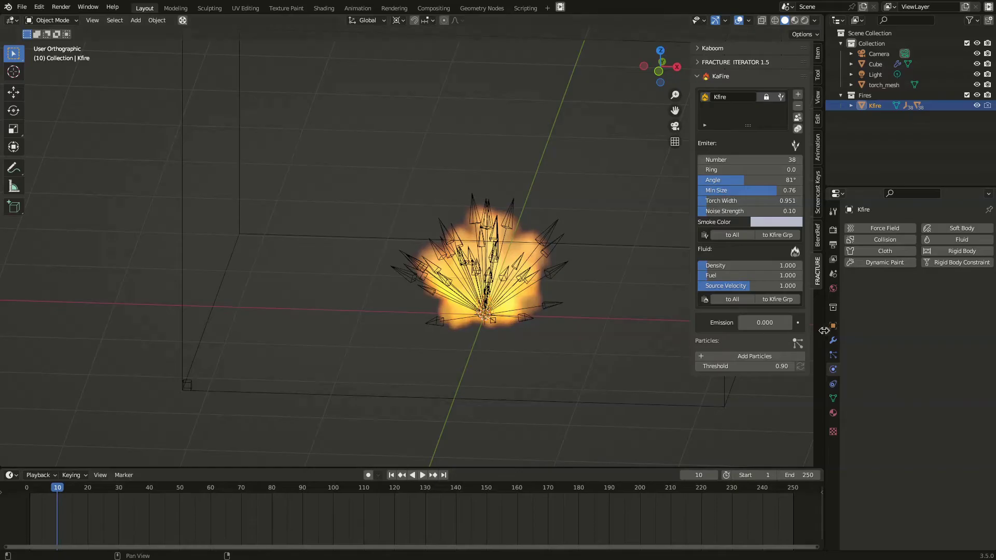
pyautogui.click(798, 323)
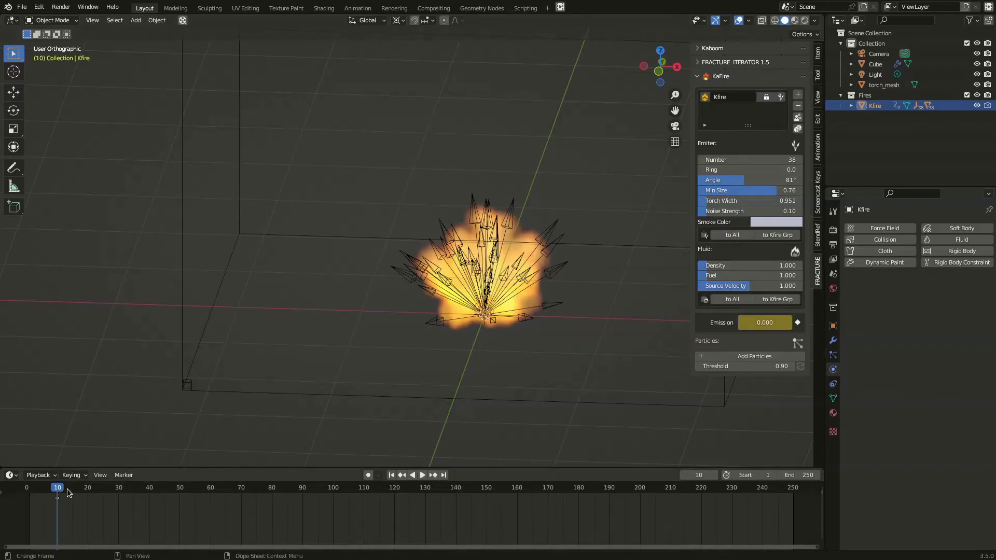
# Advance to frame 16 and keyframe the Kfire emitter's Emission at 0.690
pyautogui.press('space')
pyautogui.press('space')
pyautogui.moveTo(763, 320); pyautogui.dragTo(779, 337)
pyautogui.click(798, 322)
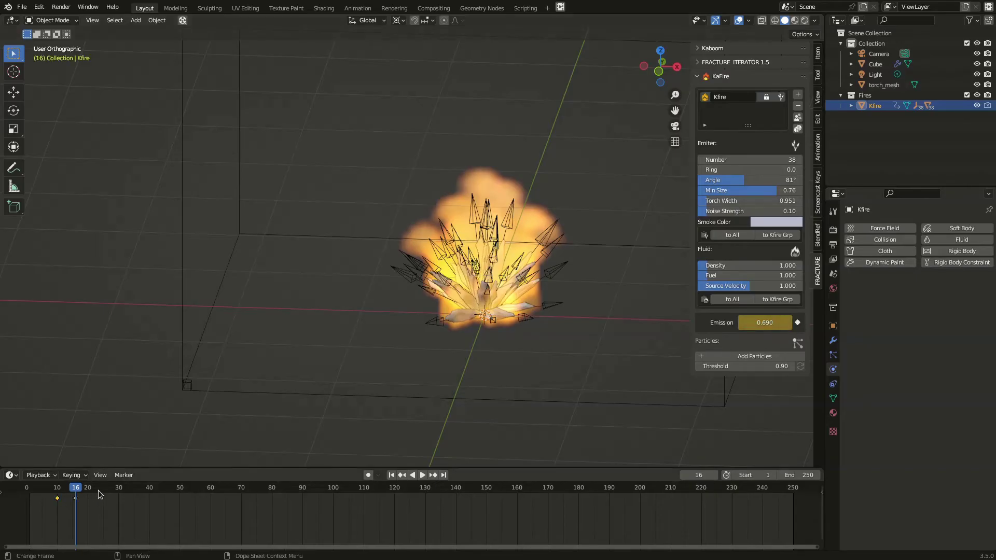
# Move three frames forward to frame 19 and keyframe the Emission back at 0.000
pyautogui.press('Right')
pyautogui.press('Right')
pyautogui.press('Right')
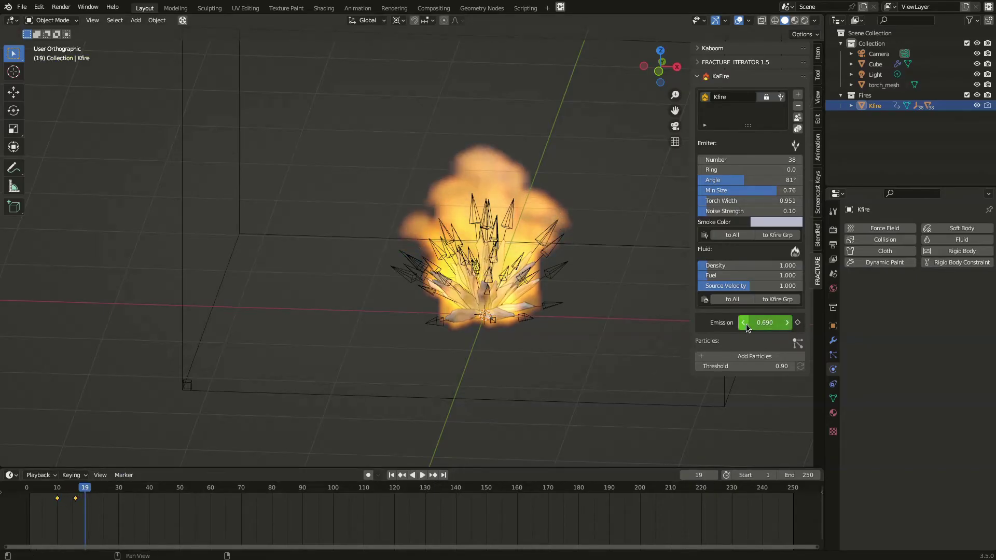
pyautogui.press('BackSpace')
pyautogui.click(798, 323)
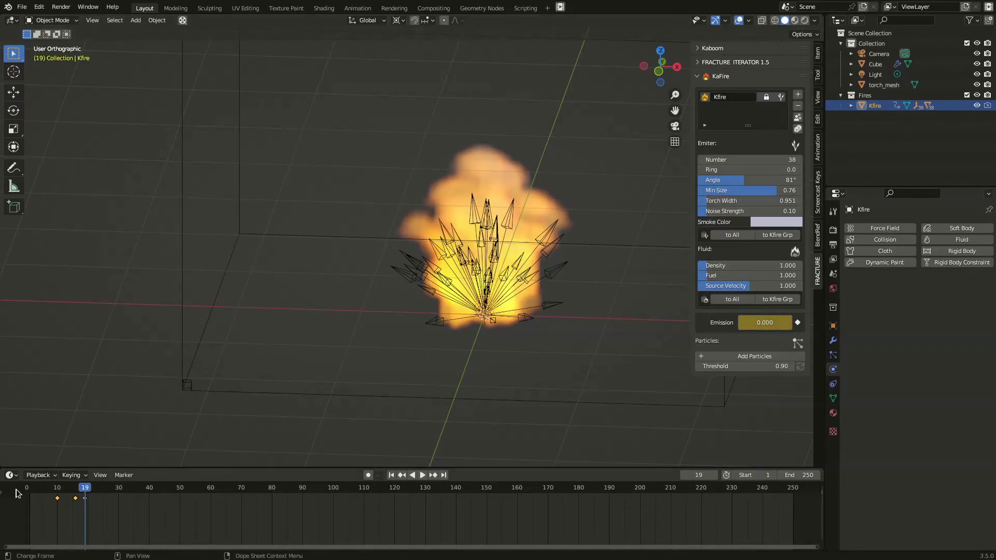
# Preview the keyframed burst from the first frame, and set the scene's end frame to 50
pyautogui.hotkey('shift', 'Left')
pyautogui.press('space')
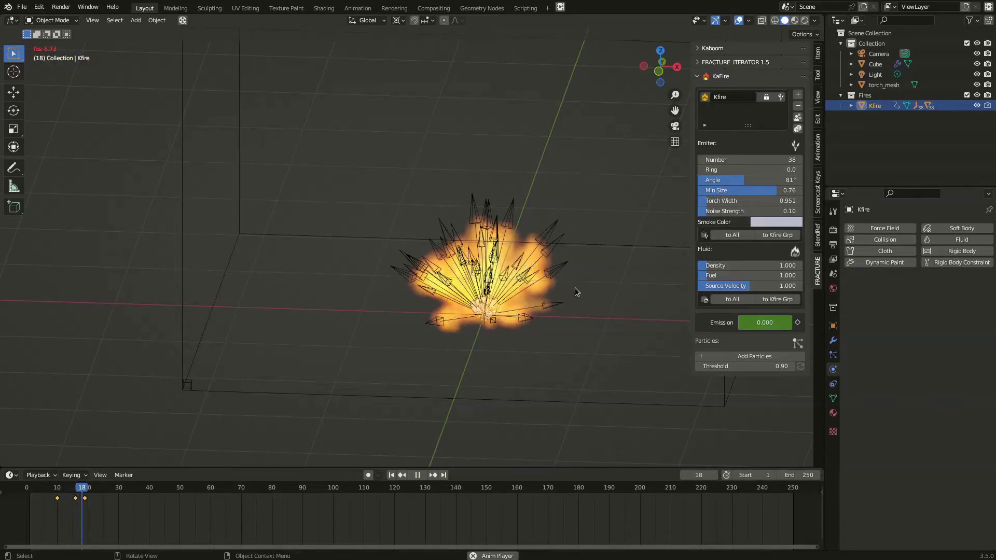
pyautogui.press('space')
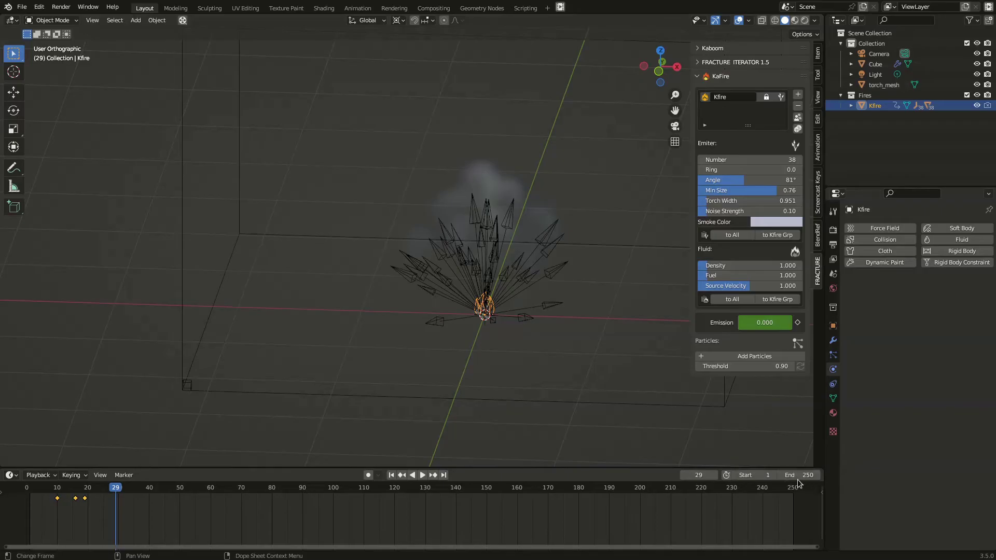
pyautogui.press('Return')
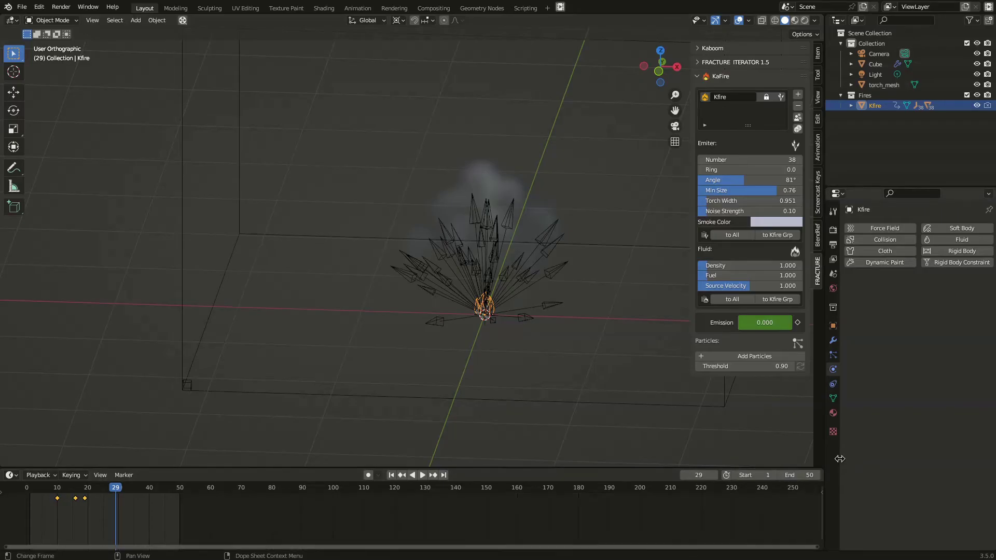
# Select the domain cube, split the 3D viewport into two side-by-side views, and hide the new view's toolbar and sidebar
pyautogui.click(513, 406)
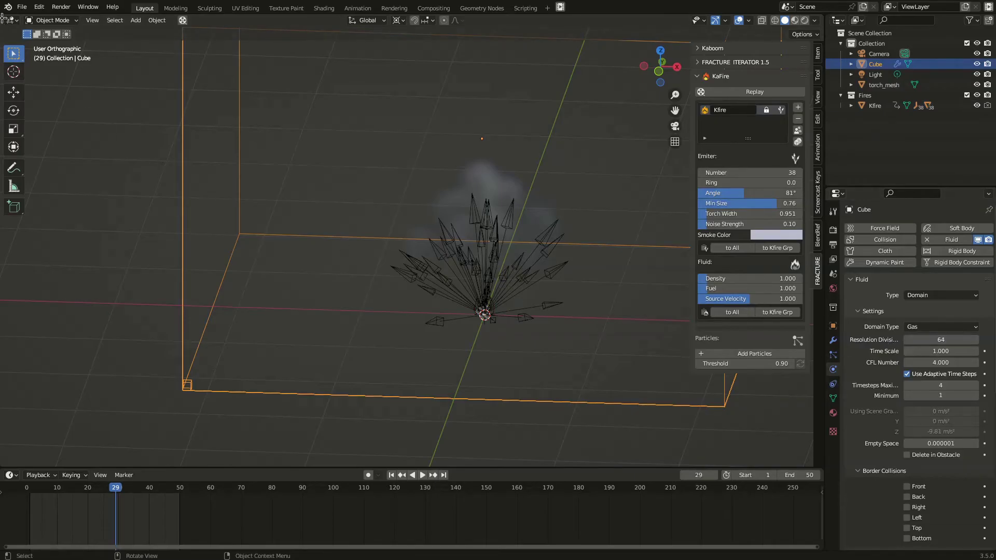
pyautogui.moveTo(32, 18); pyautogui.dragTo(343, 207)
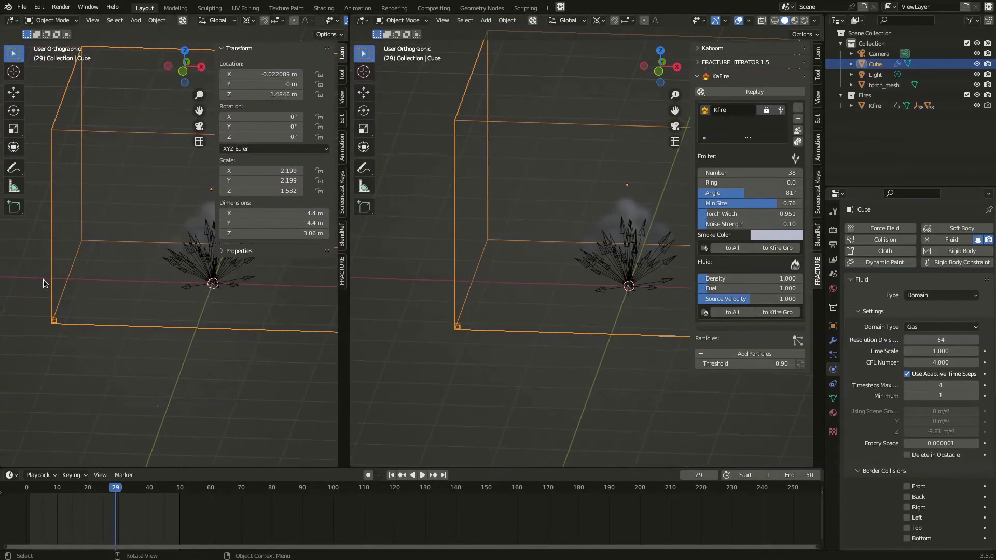
pyautogui.press('t')
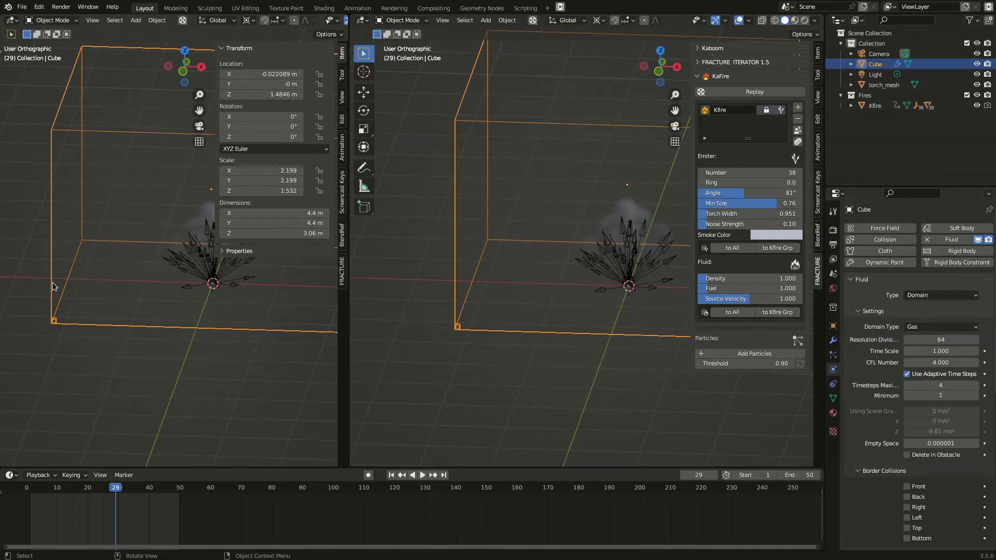
pyautogui.press('n')
pyautogui.scroll(-2, 307, 20)
pyautogui.scroll(-4, 307, 20)
pyautogui.scroll(-2, 291, 34)
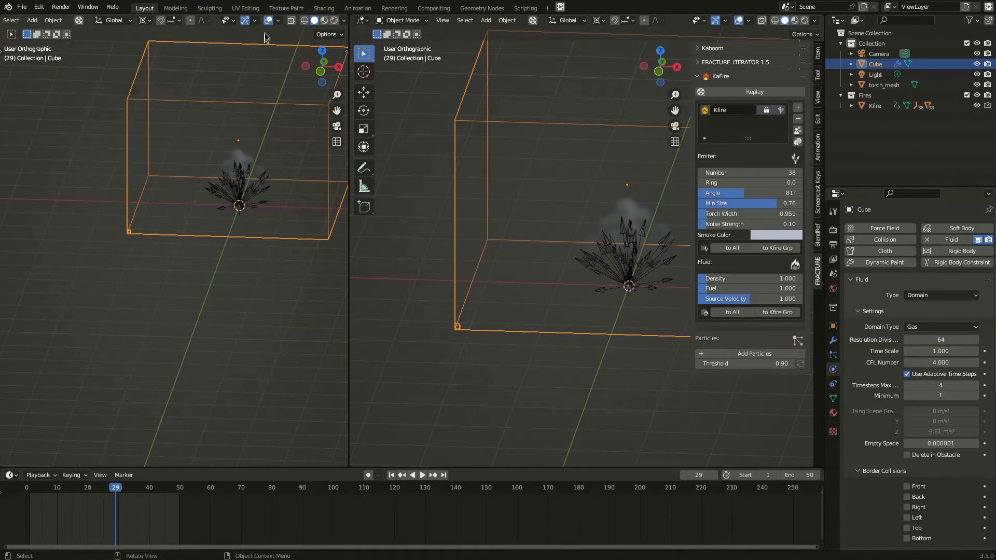
# Turn off the overlays and gizmos in the new viewport and frame the smoke in it
pyautogui.click(267, 20)
pyautogui.click(243, 21)
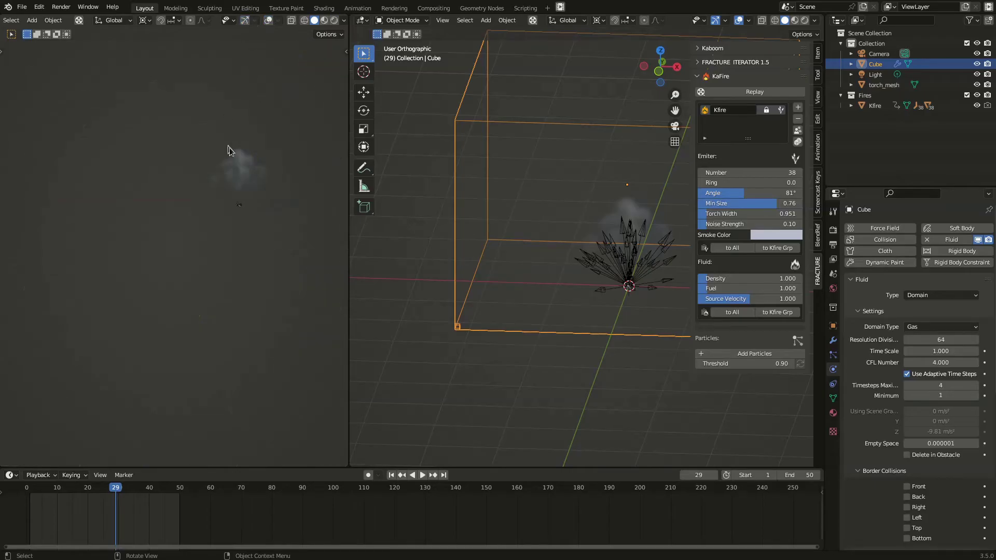
pyautogui.keyDown('shift'); pyautogui.moveTo(250, 176); pyautogui.dragTo(204, 248, button='middle'); pyautogui.keyUp('shift')
pyautogui.scroll(4, 204, 251)
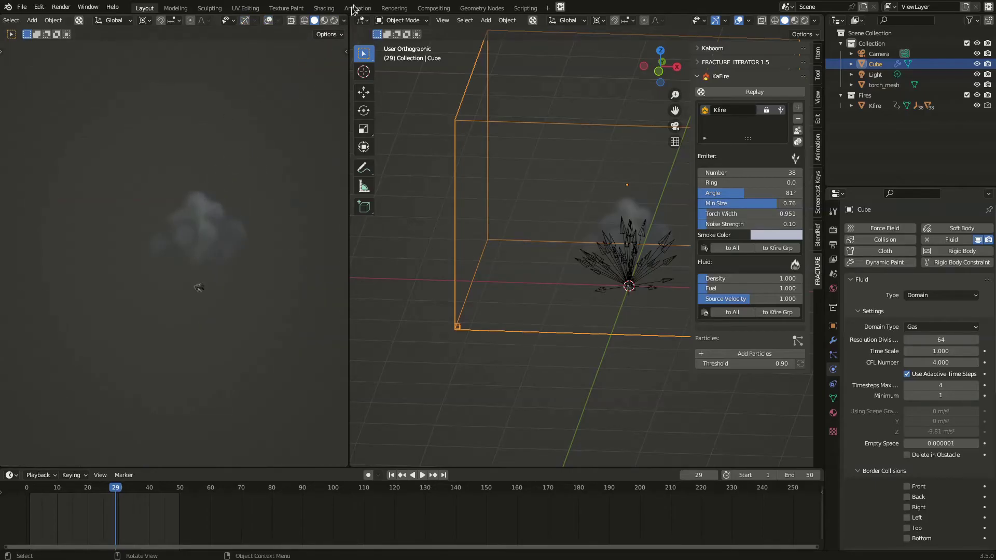
# Switch the new viewport's shading background to Viewport and make its colour black
pyautogui.click(344, 21)
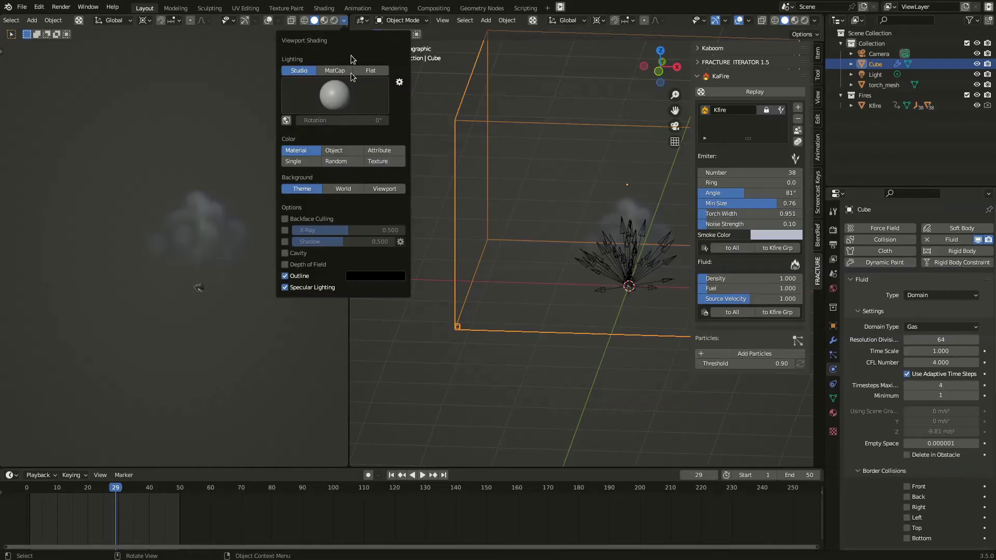
pyautogui.click(388, 190)
pyautogui.click(363, 202)
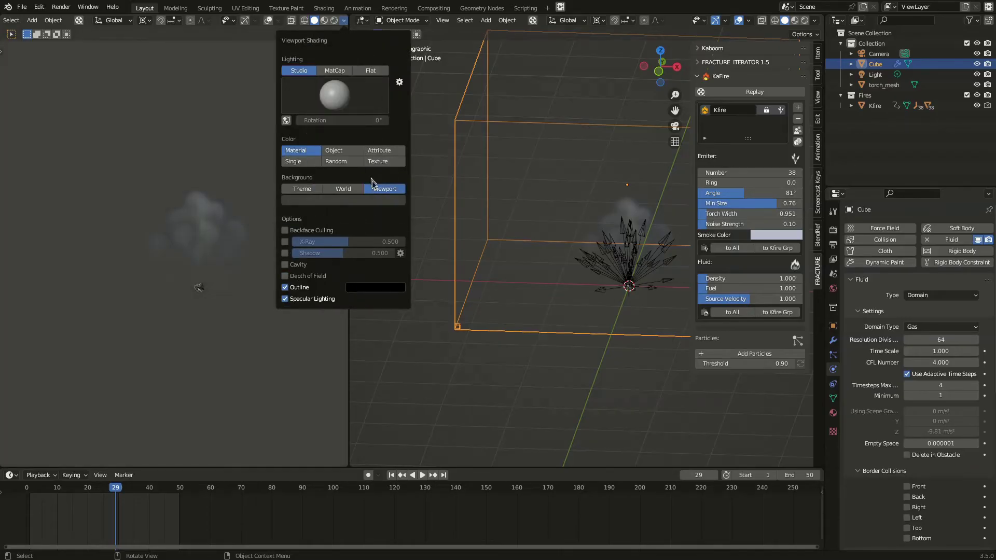
pyautogui.click(381, 202)
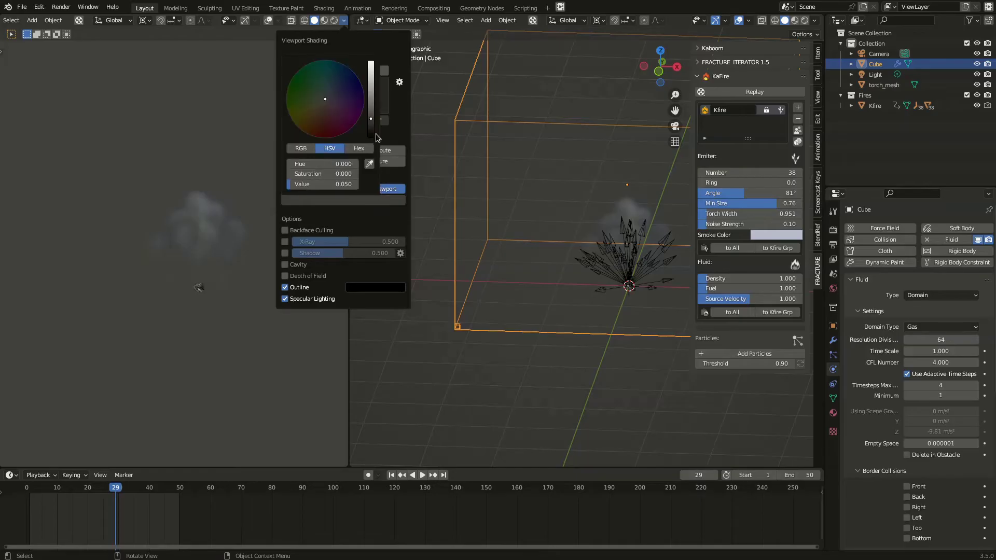
pyautogui.moveTo(373, 129); pyautogui.dragTo(372, 142)
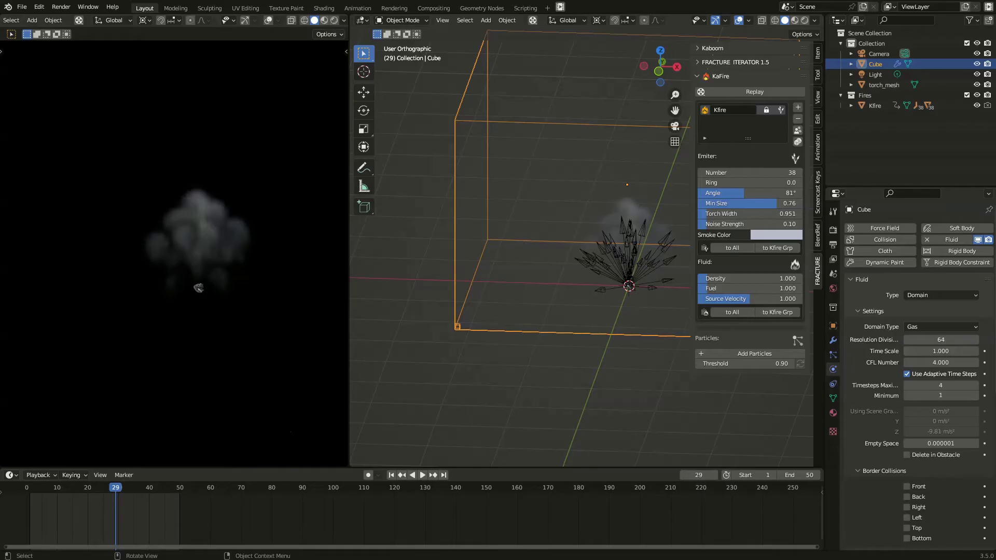
# Set the fluid domain's Viewport Display Thickness to 10
pyautogui.moveTo(217, 268); pyautogui.dragTo(210, 347, button='middle')
pyautogui.scroll(3, 178, 337)
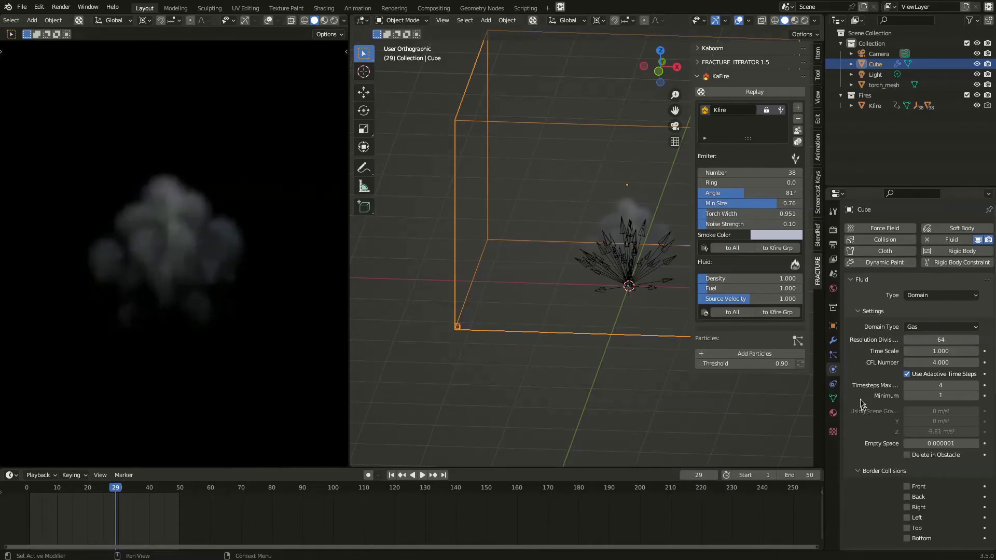
pyautogui.scroll(-1, 877, 426)
pyautogui.scroll(-12, 876, 425)
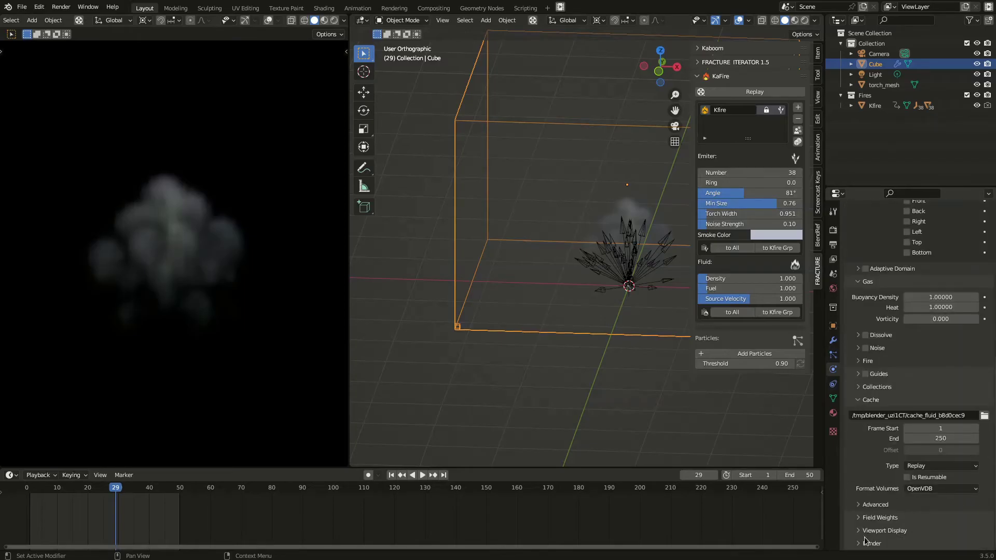
pyautogui.click(885, 531)
pyautogui.scroll(-4, 892, 519)
pyautogui.click(949, 469)
pyautogui.write('10')
pyautogui.press('Return')
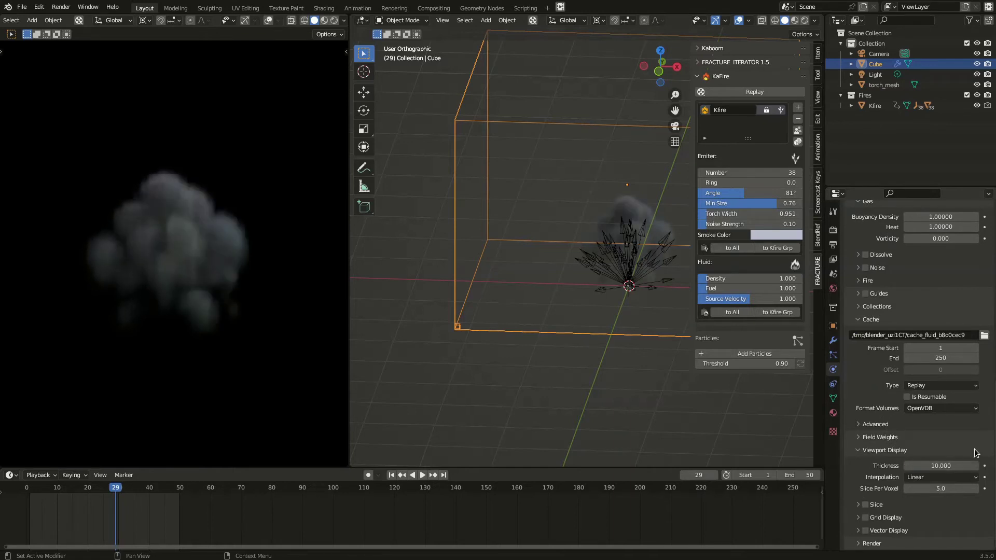
# Play the simulation from frame 1 and examine the explosion's smoke in the clean black viewport
pyautogui.scroll(-3, 227, 273)
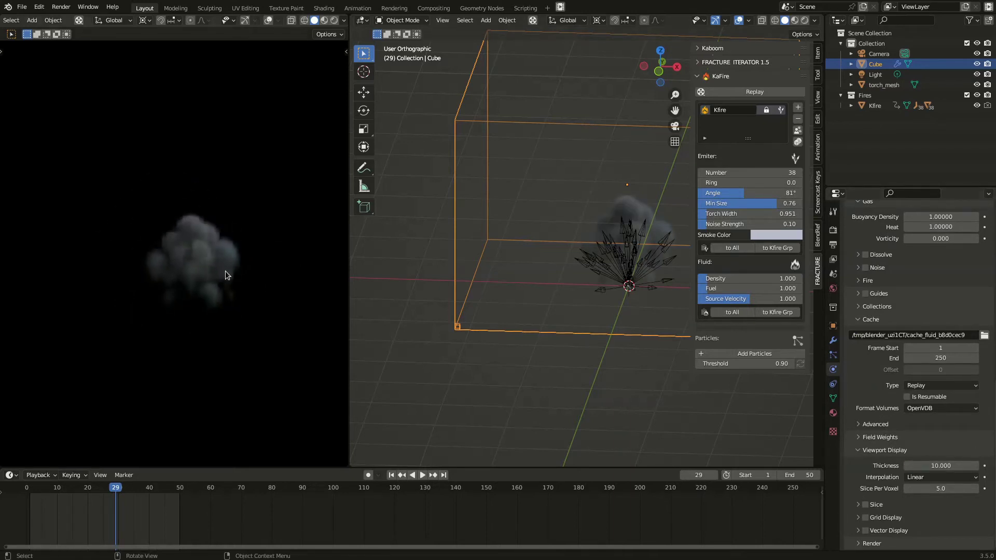
pyautogui.moveTo(185, 265); pyautogui.dragTo(167, 282, button='middle')
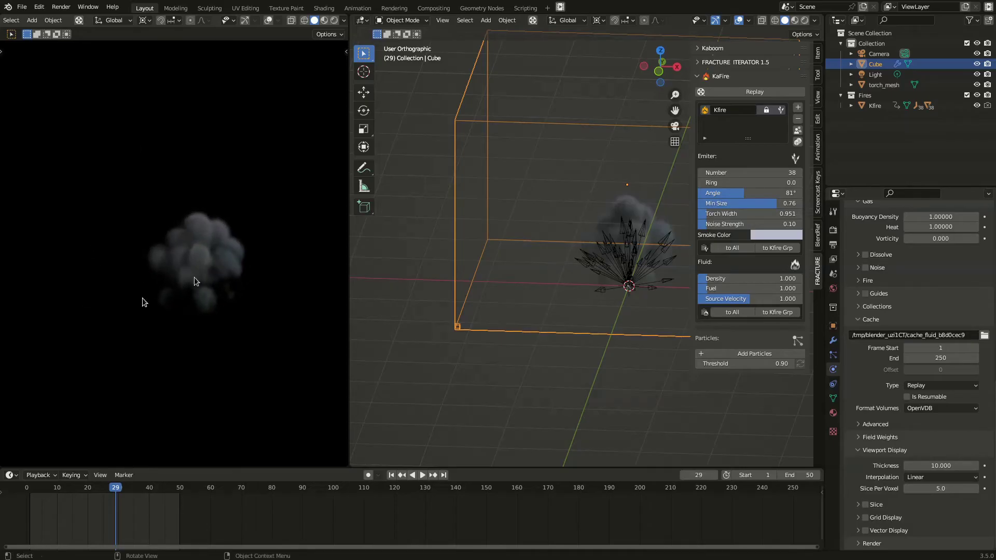
pyautogui.click(29, 493)
pyautogui.press('space')
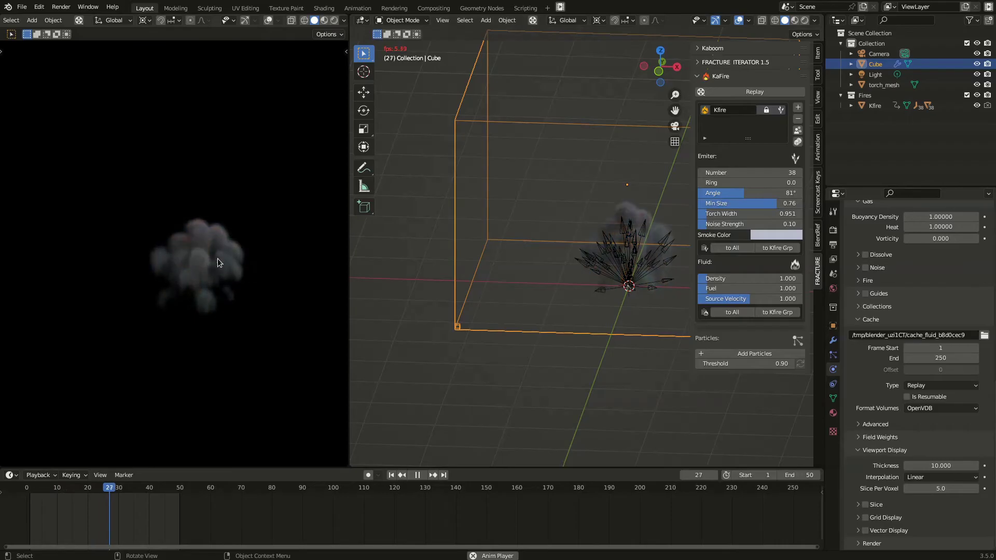
pyautogui.press('space')
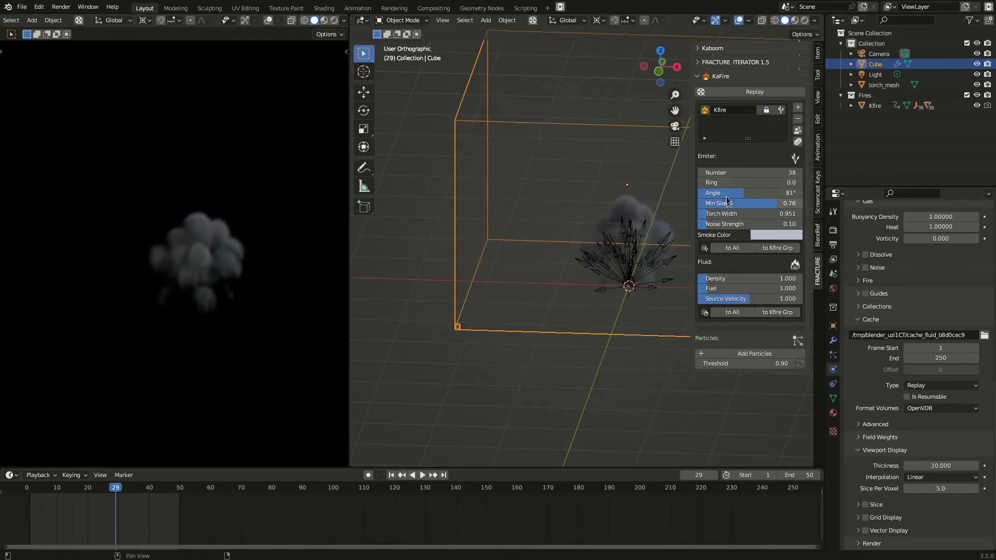
# Set the Kfire emitter's Ring to 0.8 and Angle to 76°, and replay the simulation from the beginning
pyautogui.moveTo(748, 193); pyautogui.dragTo(810, 171)
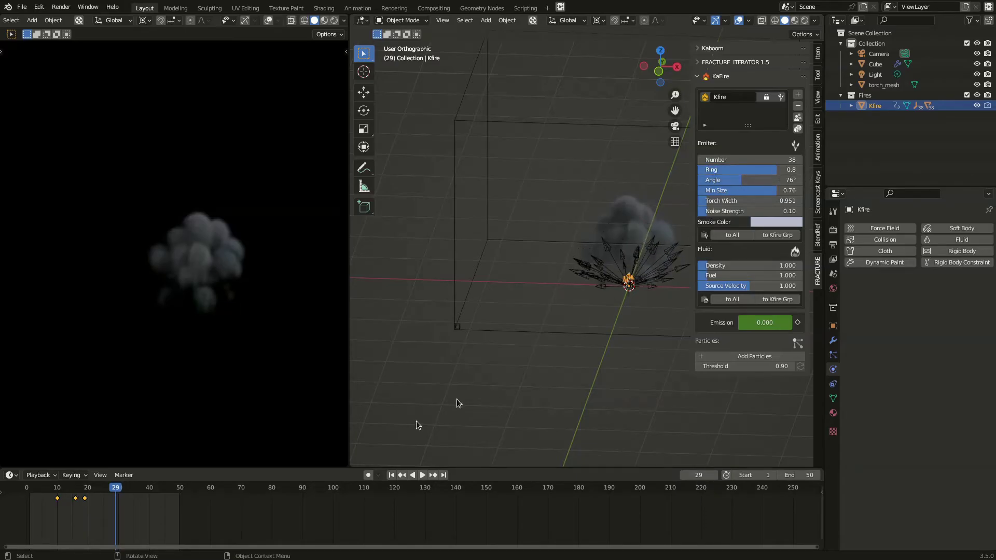
pyautogui.click(37, 487)
pyautogui.press('space')
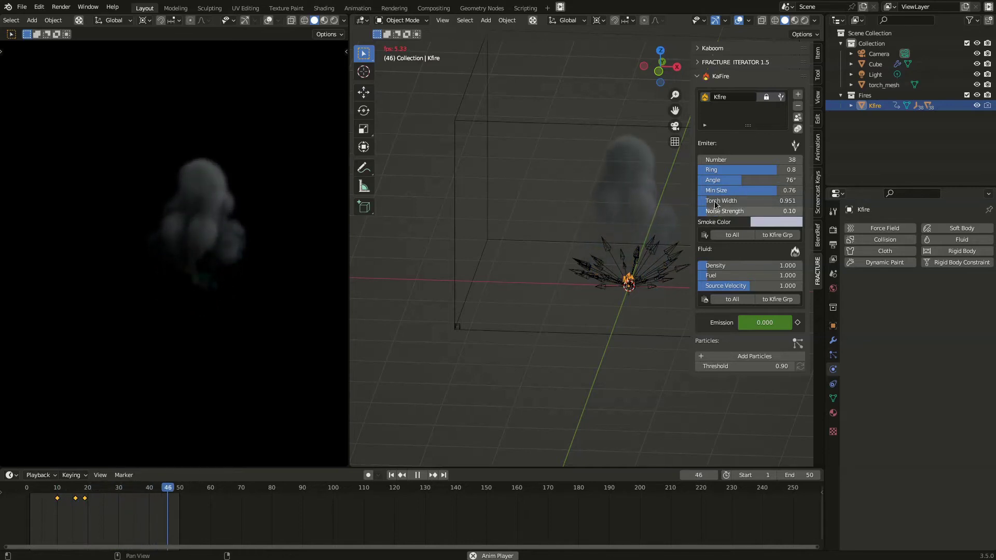
pyautogui.moveTo(718, 203); pyautogui.dragTo(718, 203)
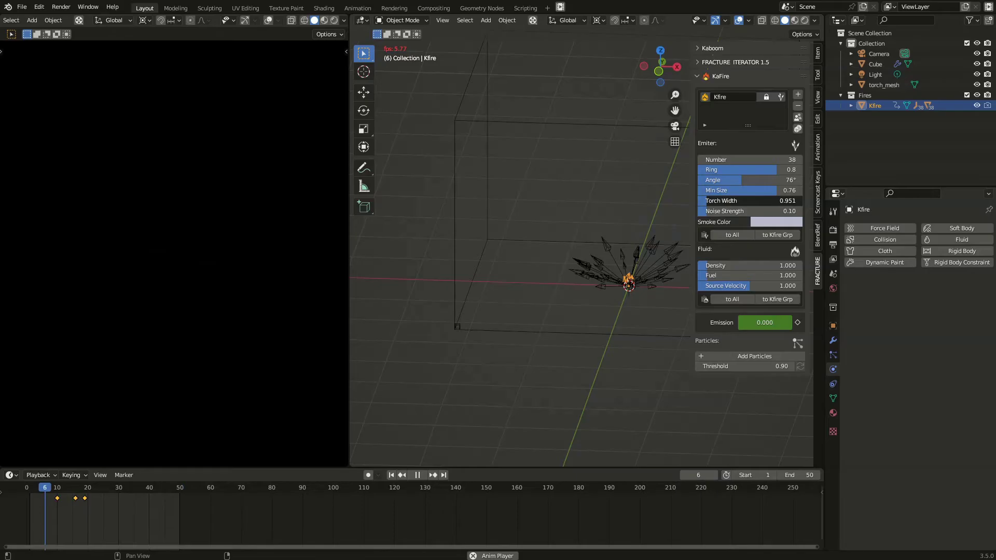
pyautogui.press('BackSpace')
pyautogui.press('Return')
# Stop playback and increase the Kfire emitter's Torch Width to about 2.618
pyautogui.press('space')
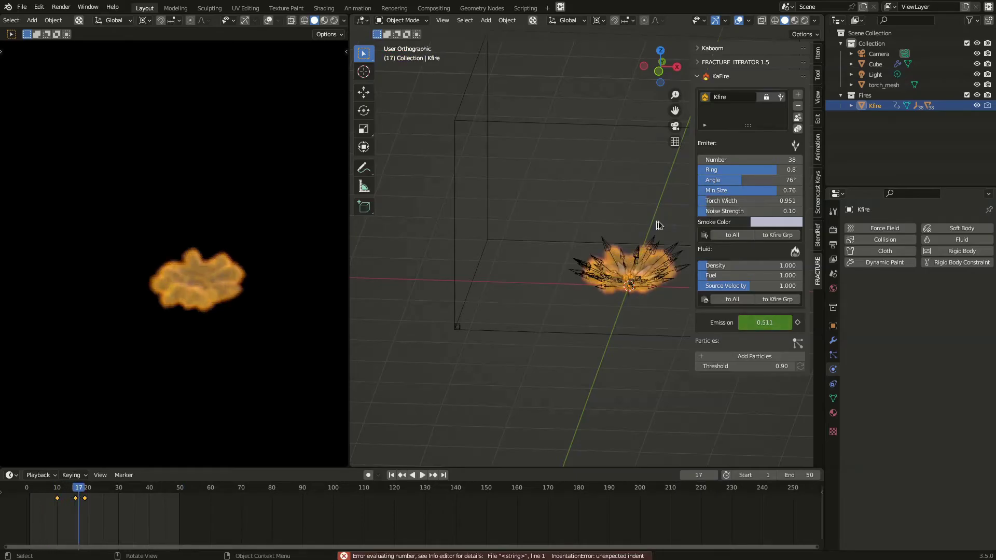
pyautogui.moveTo(748, 201); pyautogui.dragTo(794, 201)
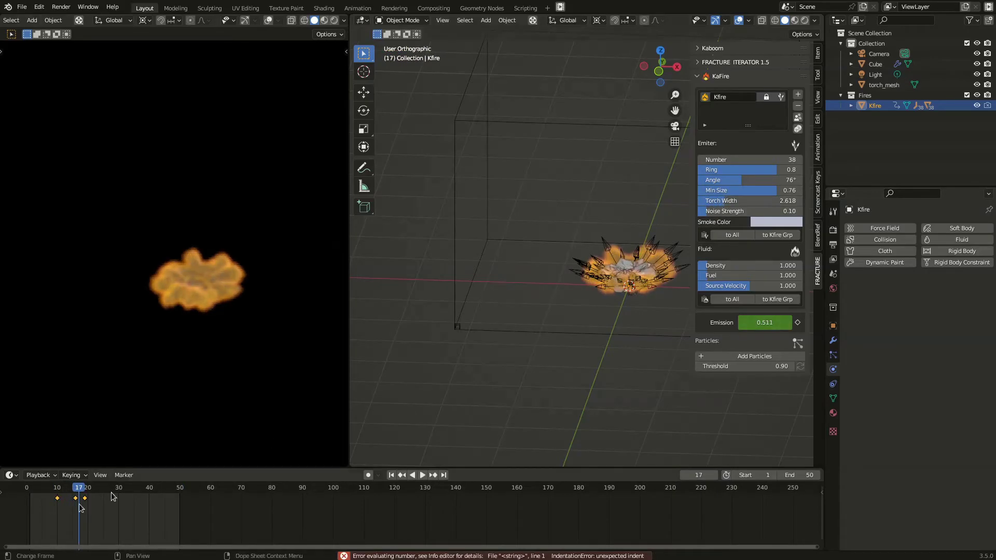
# Replay the simulation from the beginning and examine the explosion produced with the wider torches
pyautogui.click(26, 491)
pyautogui.press('space')
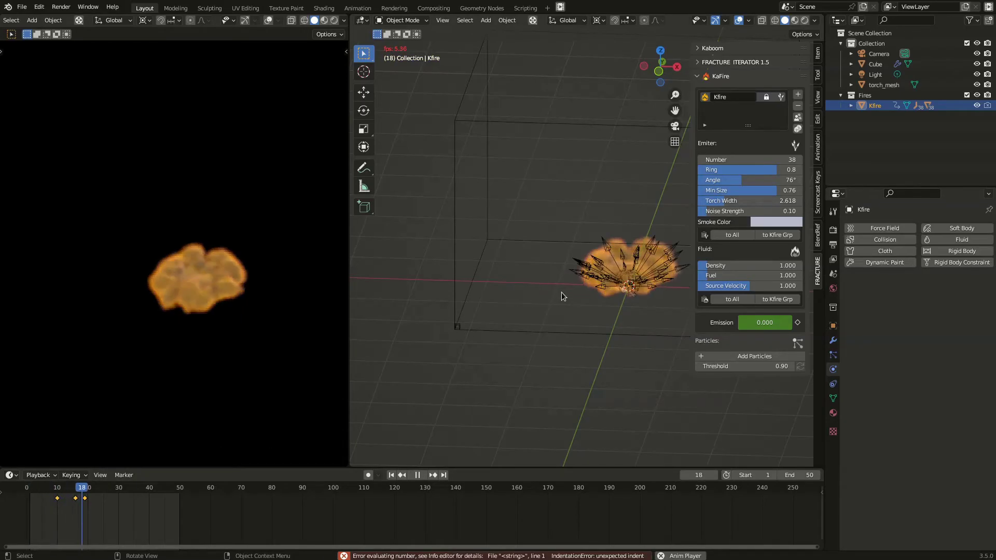
pyautogui.press('space')
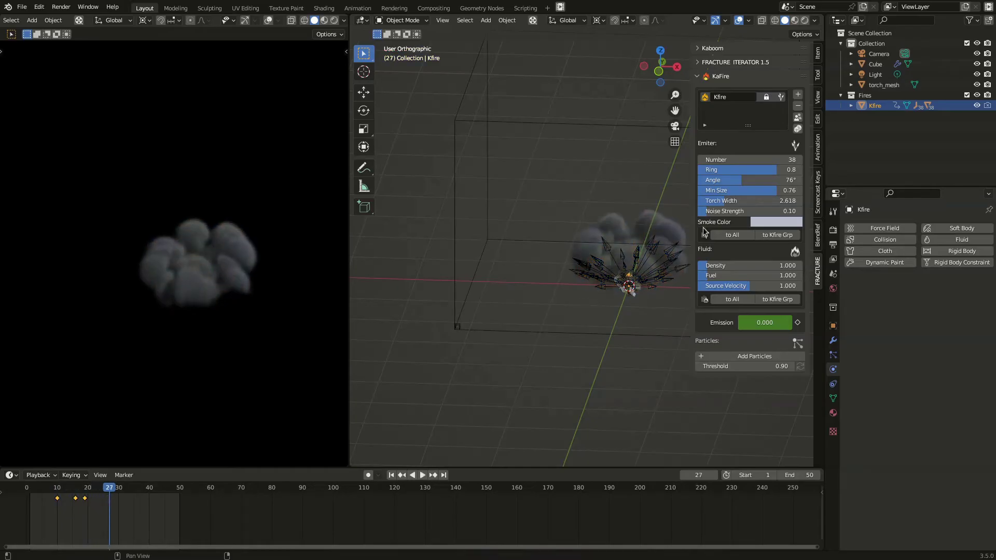
# Raise the Kfire emitter's Source Velocity to about 1.755 and replay the simulation from frame 1
pyautogui.moveTo(758, 288); pyautogui.dragTo(788, 288)
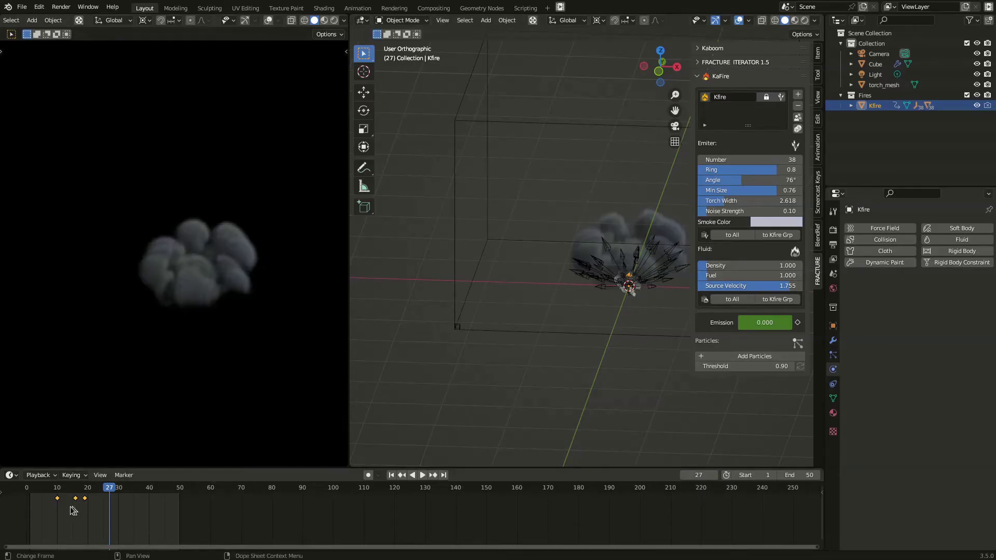
pyautogui.hotkey('shift', 'Left')
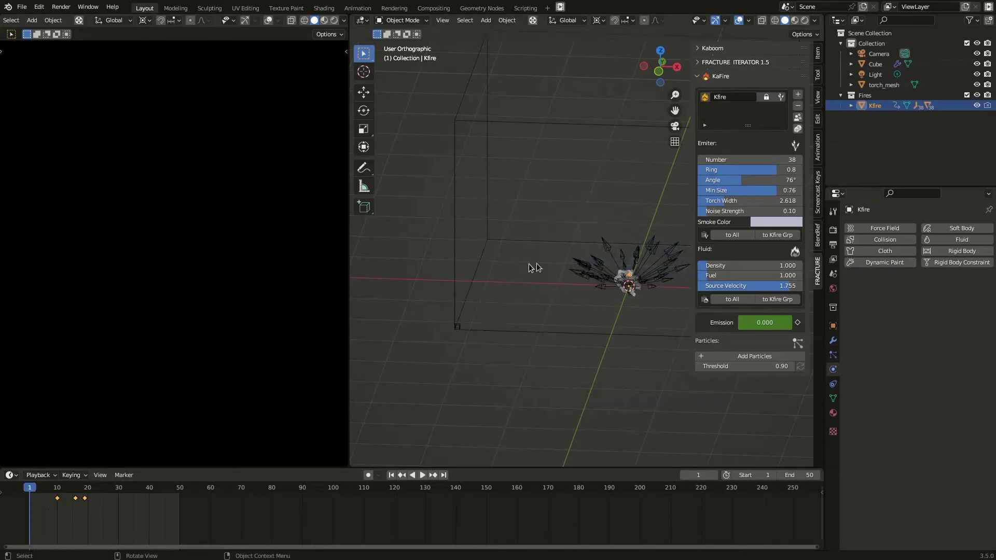
pyautogui.press('space')
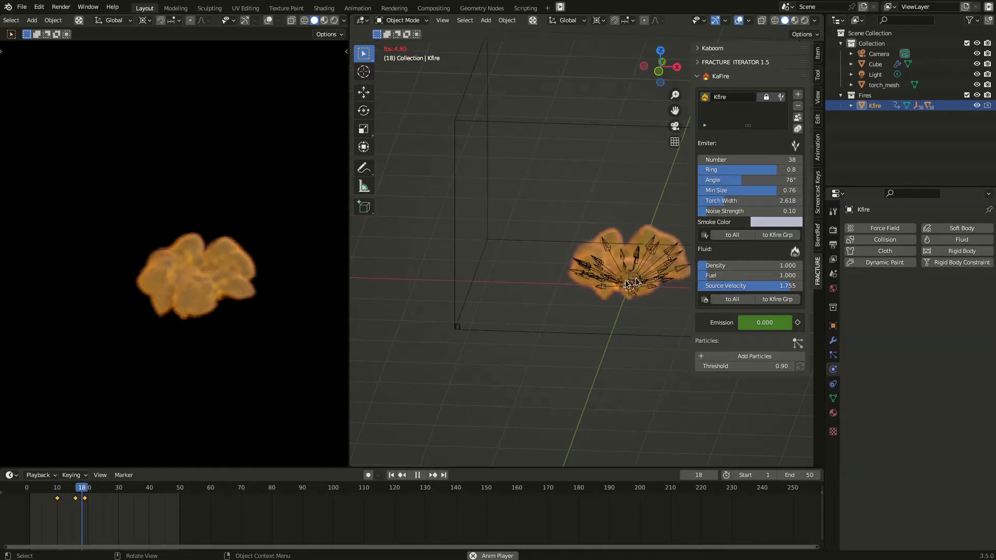
pyautogui.press('space')
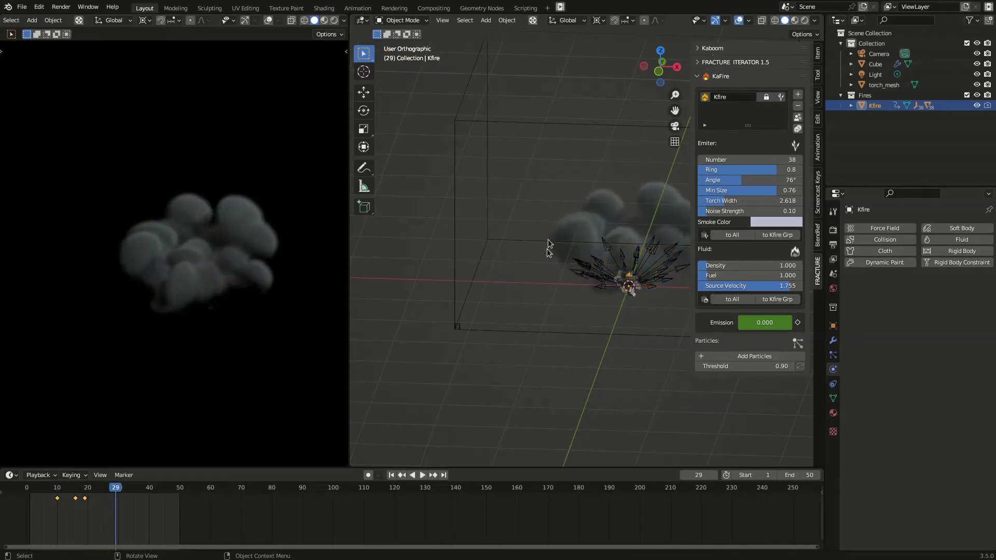
# Select the fluid domain cube and set its cache End frame to 50
pyautogui.click(564, 123)
pyautogui.keyDown('shift'); pyautogui.moveTo(611, 285); pyautogui.dragTo(537, 306, button='middle'); pyautogui.keyUp('shift')
pyautogui.scroll(-6, 888, 459)
pyautogui.scroll(-8, 889, 459)
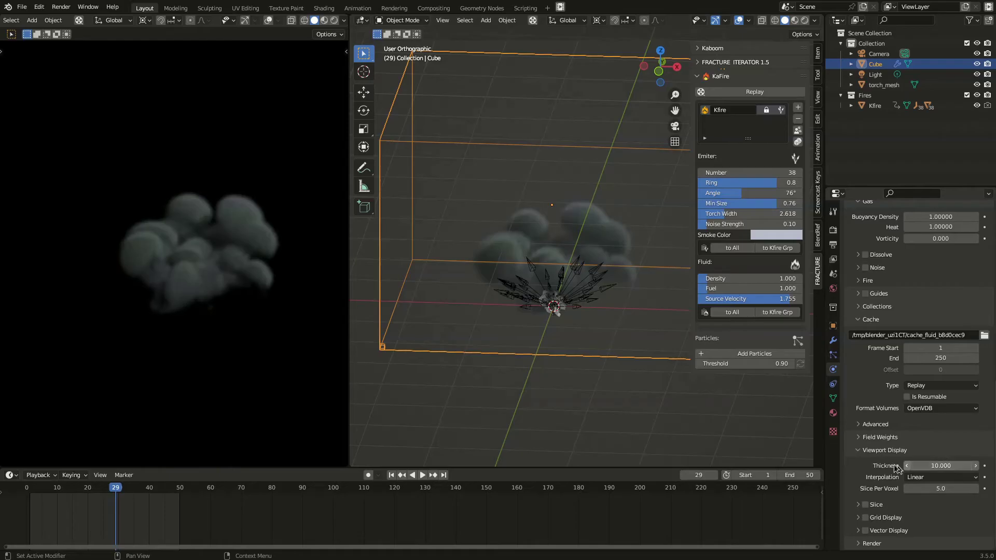
pyautogui.scroll(2, 889, 413)
pyautogui.scroll(-2, 876, 436)
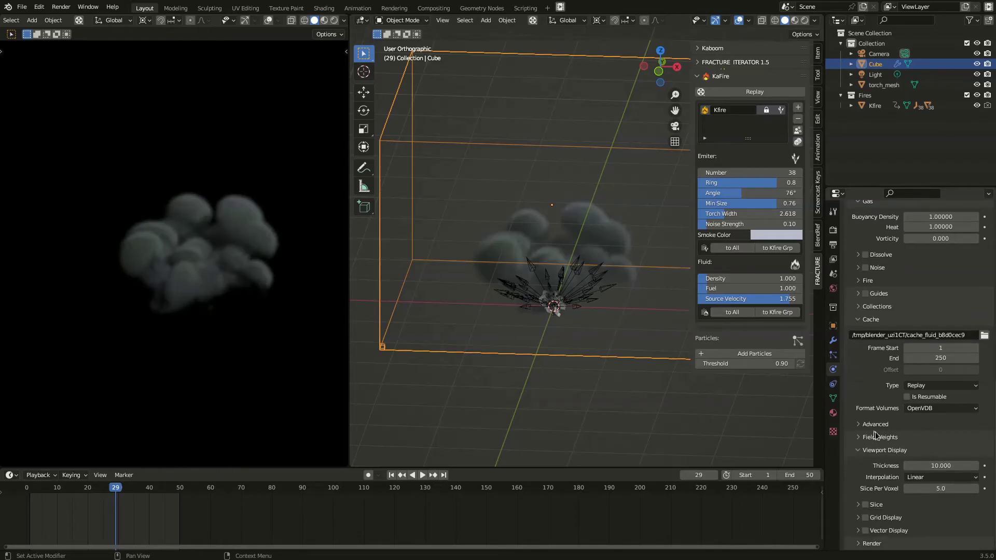
pyautogui.press('Return')
# Set the domain's gas Buoyancy Density and Heat to 0.1 and its gas Vorticity to 0.2
pyautogui.scroll(4, 882, 377)
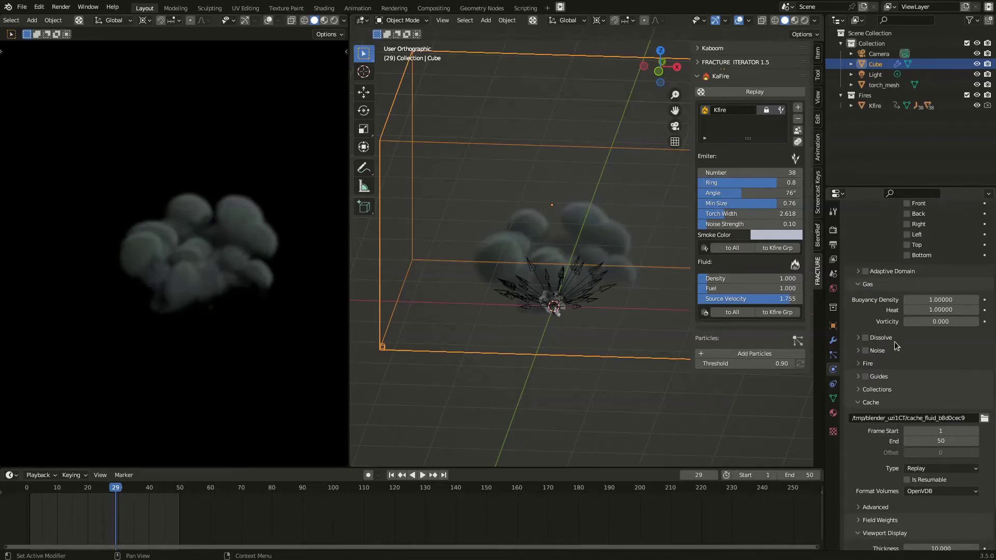
pyautogui.click(943, 299)
pyautogui.write('.1')
pyautogui.press('Tab')
pyautogui.write('.1')
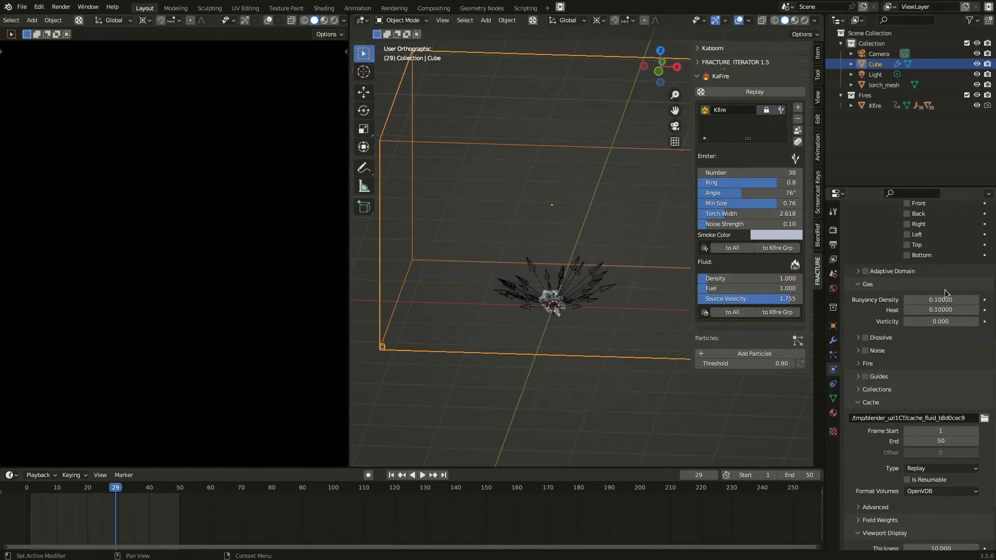
pyautogui.click(942, 321)
pyautogui.write('.2')
pyautogui.press('Return')
# Set the domain's fire Reaction Speed to 0.2 and replay the simulation from the beginning
pyautogui.click(860, 365)
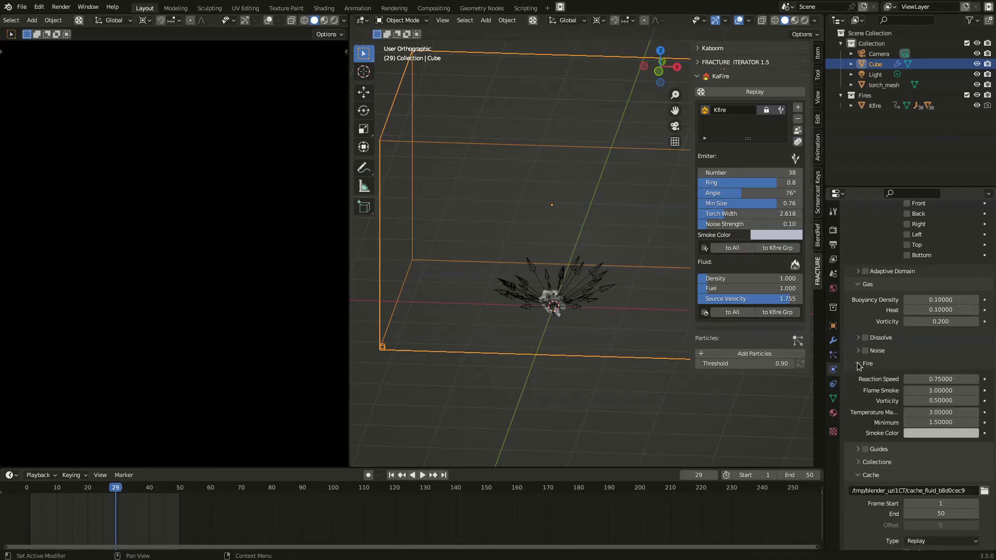
pyautogui.click(936, 380)
pyautogui.press('Return')
pyautogui.click(25, 489)
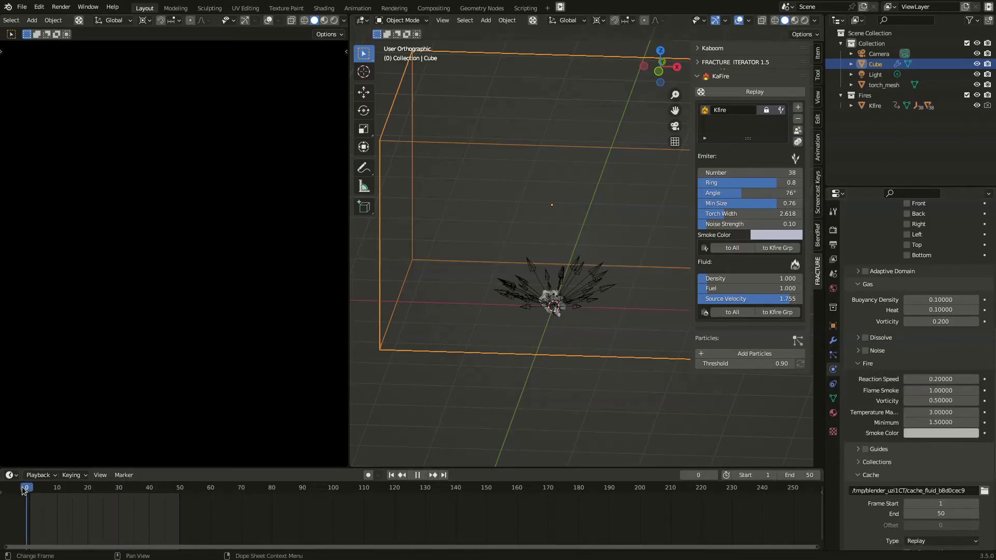
pyautogui.press('space')
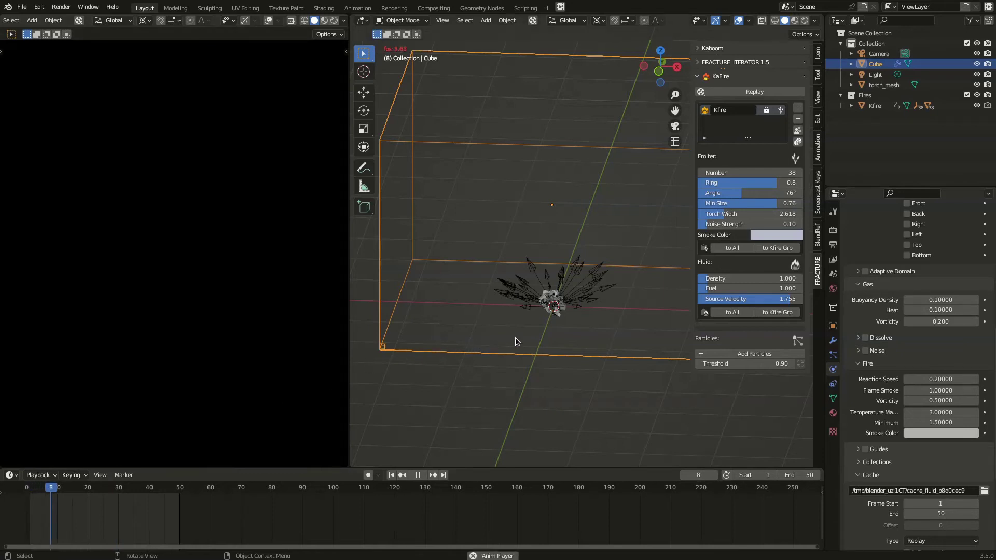
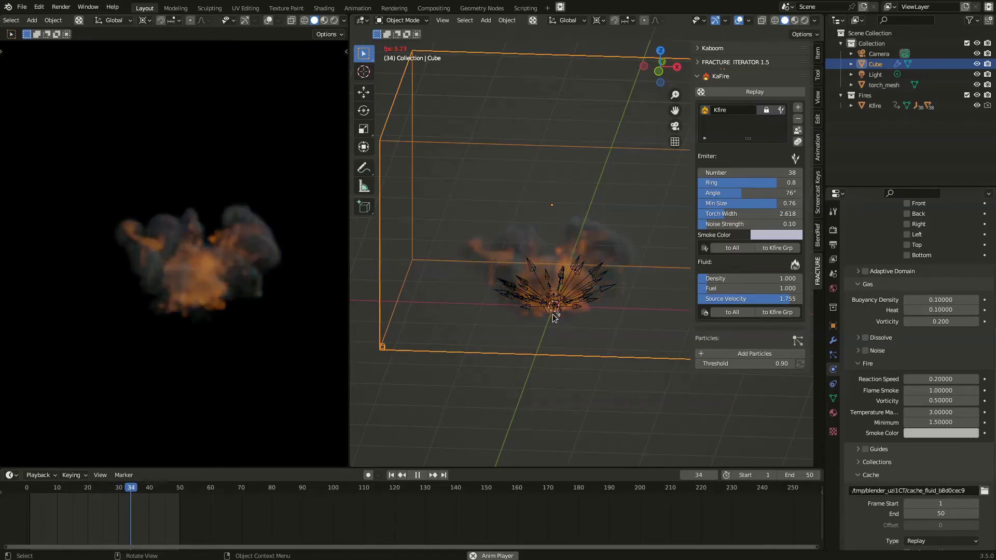
pyautogui.press('space')
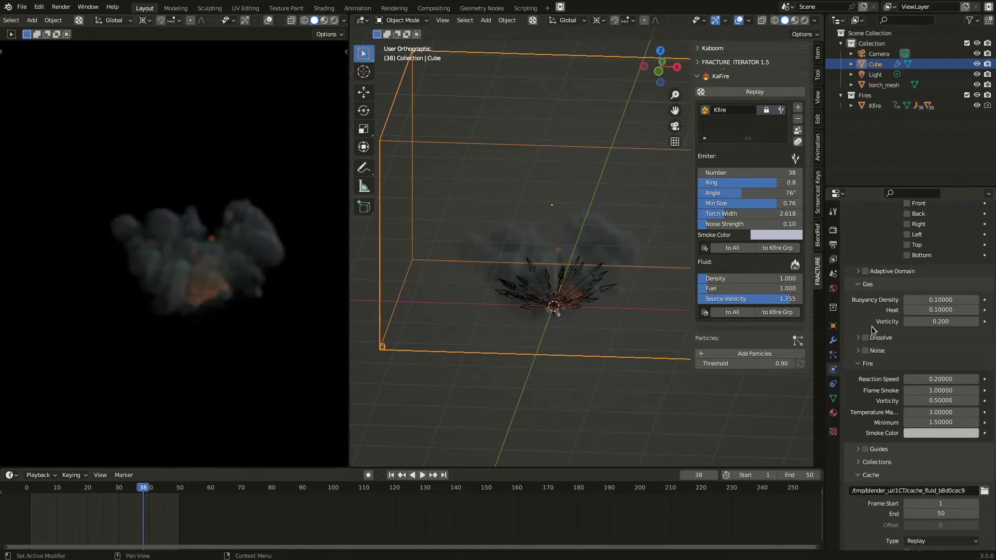
# Enable the domain's Bottom border collision and replay the simulation
pyautogui.scroll(3, 872, 330)
pyautogui.click(909, 317)
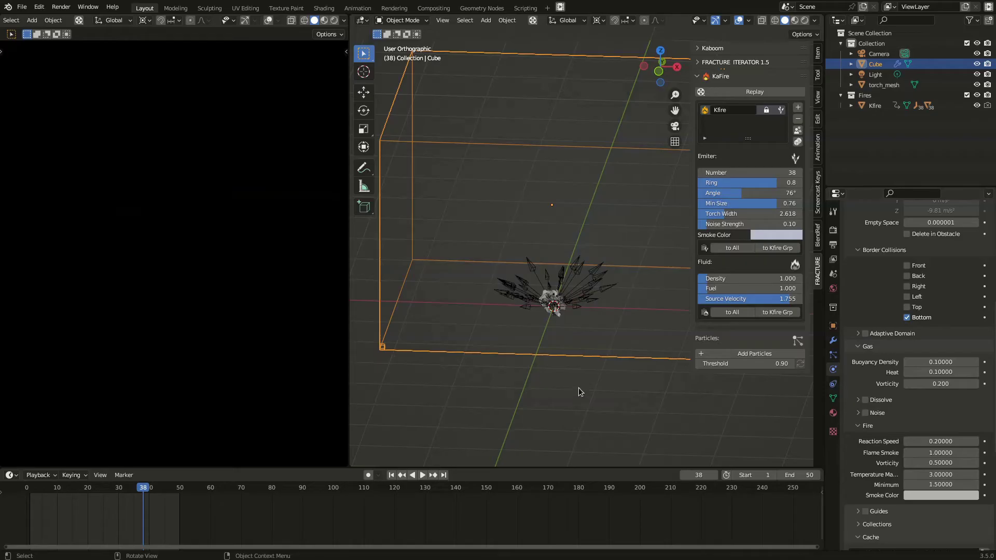
pyautogui.press('space')
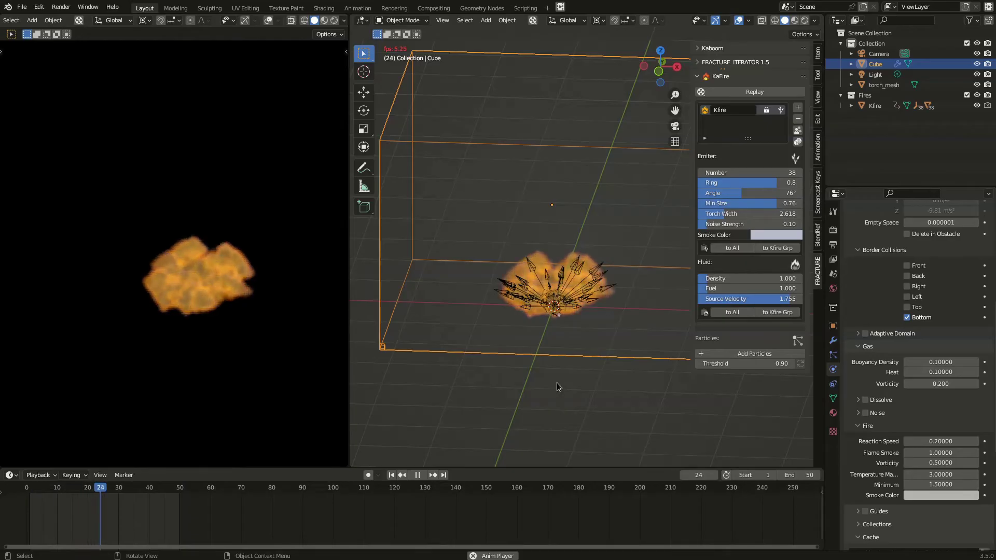
pyautogui.press('space')
pyautogui.scroll(8, 876, 418)
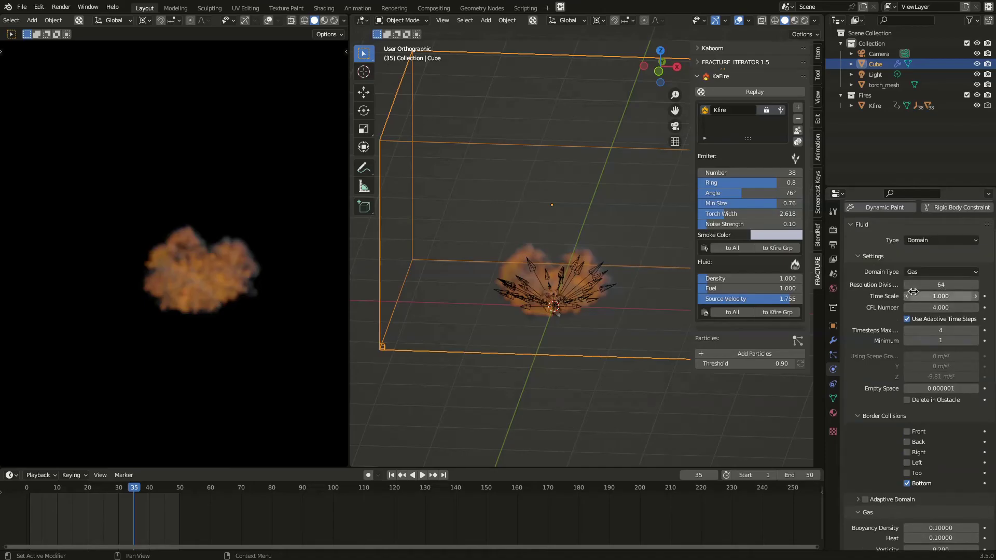
pyautogui.scroll(-8, 877, 463)
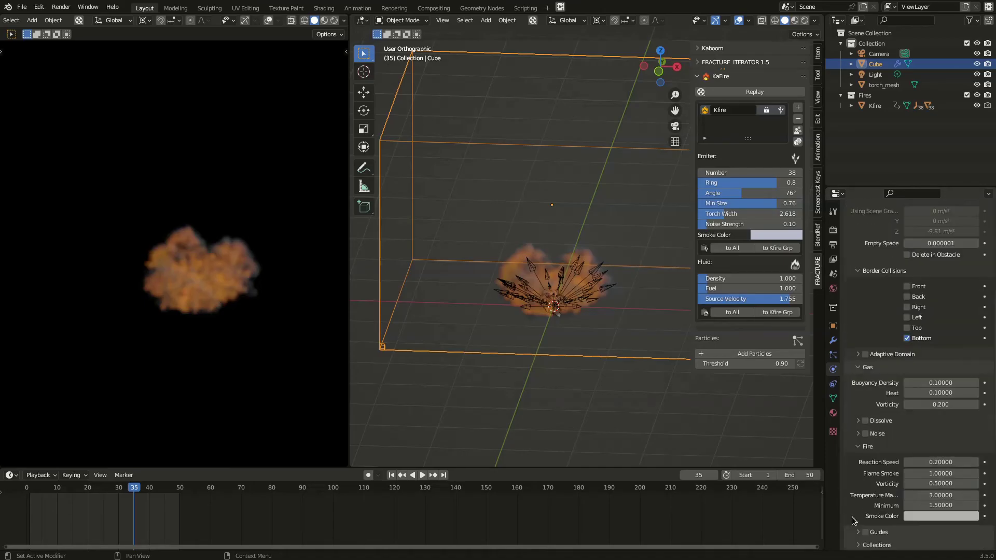
pyautogui.scroll(-3, 880, 476)
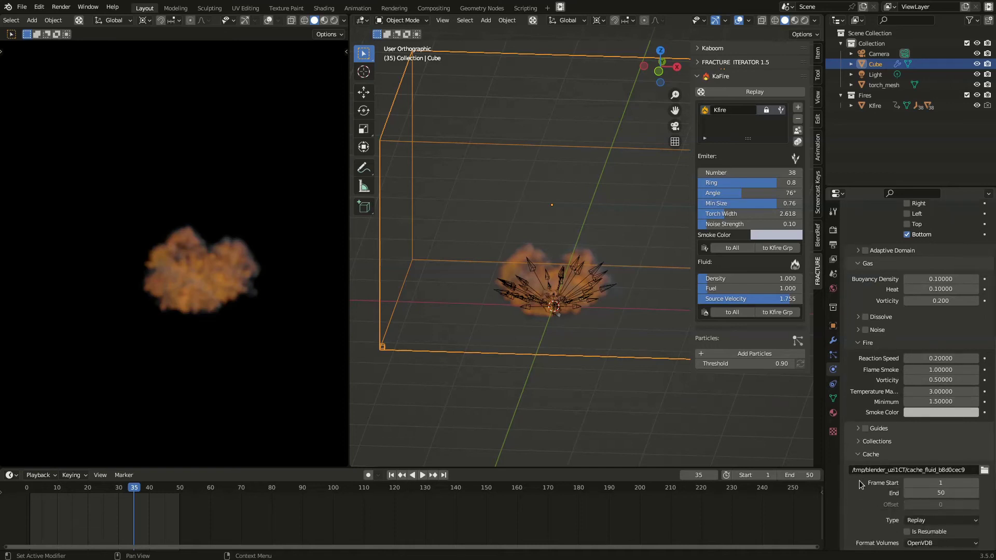
pyautogui.scroll(13, 862, 497)
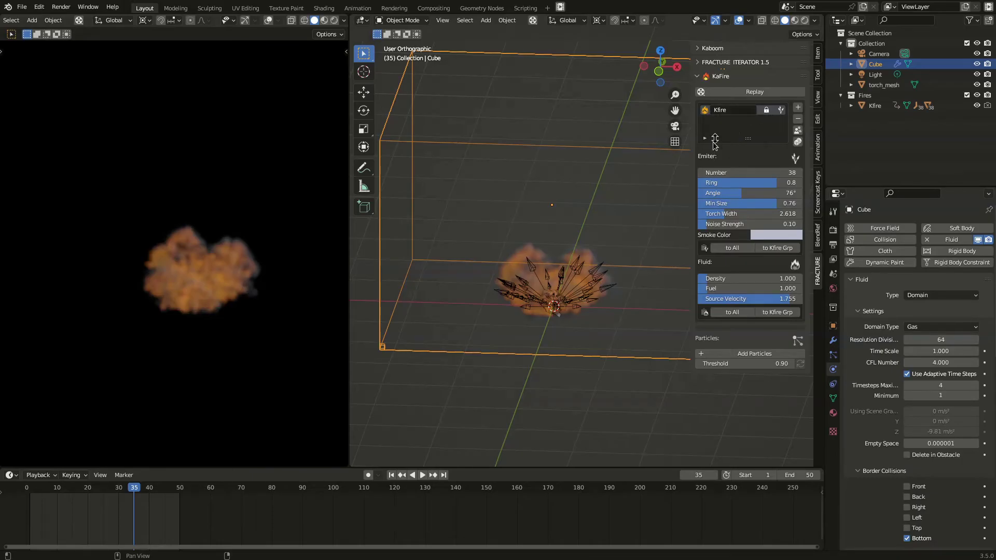
# Clone the Kfire emitter and shift the clone's emission keyframes forward 6 frames, so they start at frame 16
pyautogui.click(798, 130)
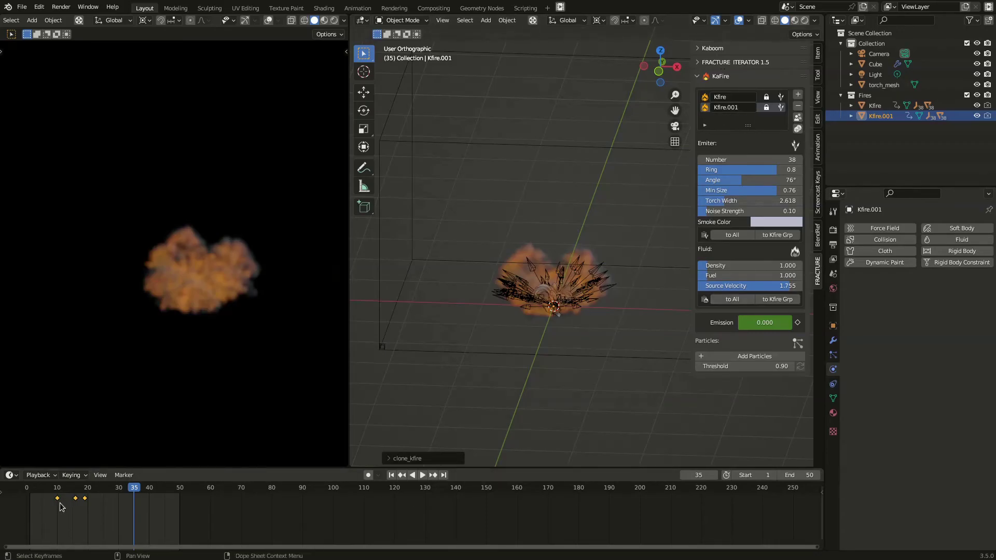
pyautogui.moveTo(84, 498); pyautogui.dragTo(93, 497)
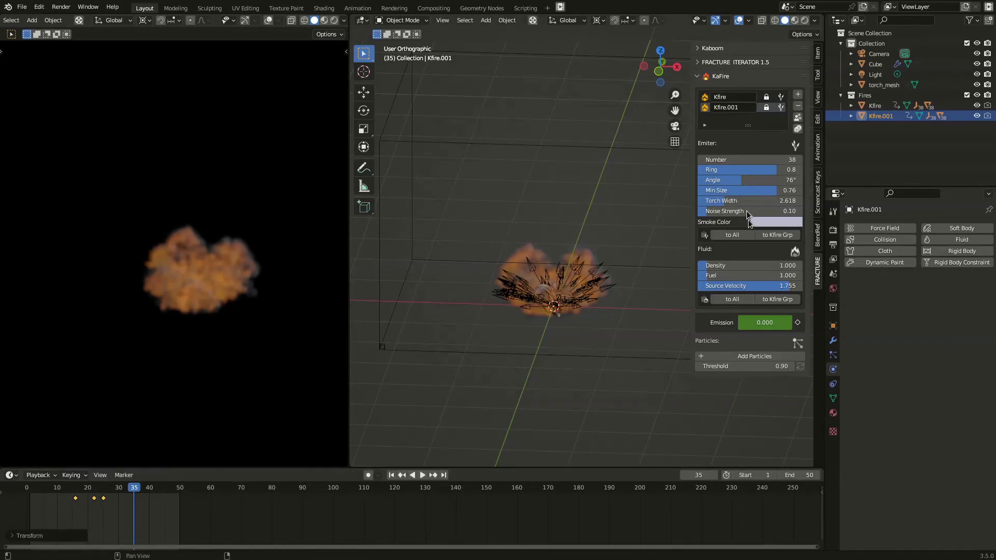
# Set the cloned emitter's Number to 15, Ring to 0.0, Angle to 39° and Torch Width to about 3.696
pyautogui.moveTo(742, 172)
pyautogui.mouseDown()
pyautogui.moveTo(701, 173)
pyautogui.moveTo(757, 179)
pyautogui.moveTo(720, 179)
pyautogui.moveTo(736, 162)
pyautogui.mouseUp()
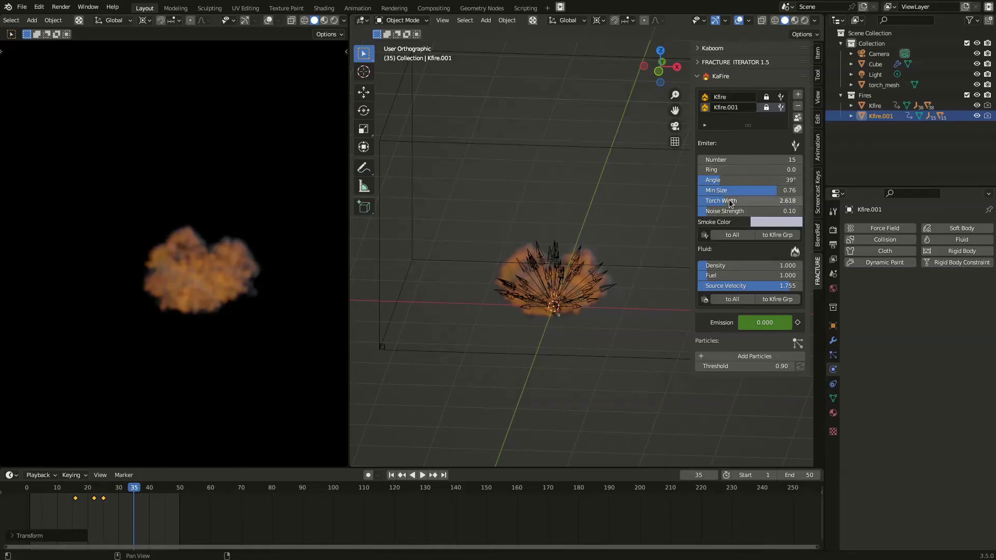
pyautogui.moveTo(729, 202); pyautogui.dragTo(748, 203)
# Play the two-emitter explosion twice from the beginning and examine it from a lower viewing angle
pyautogui.click(16, 492)
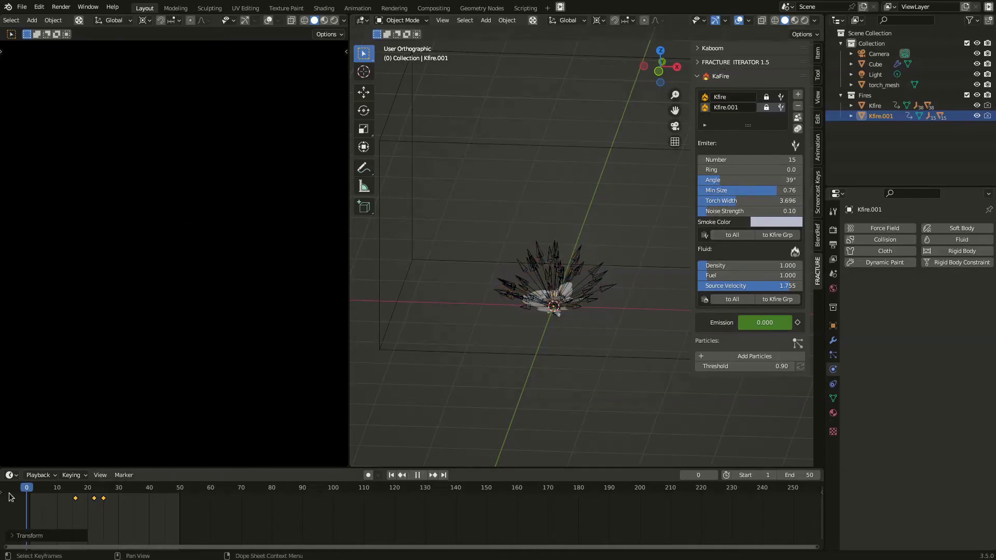
pyautogui.press('space')
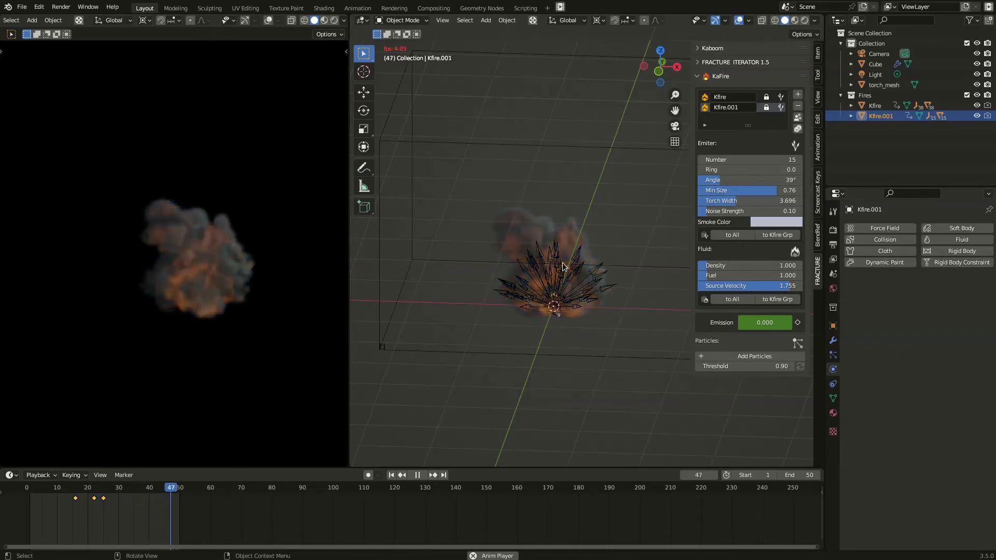
pyautogui.moveTo(549, 311); pyautogui.dragTo(551, 305, button='middle')
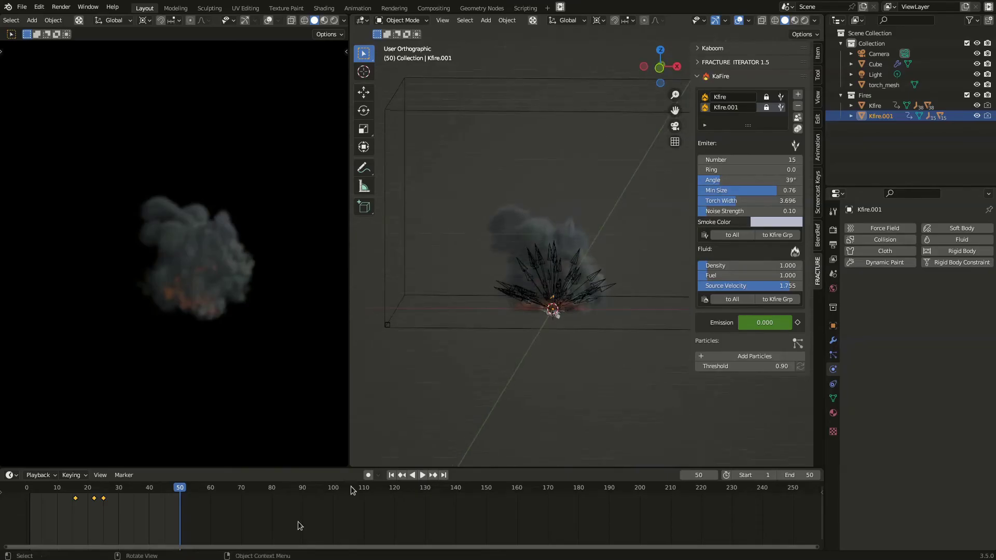
pyautogui.click(27, 493)
pyautogui.press('space')
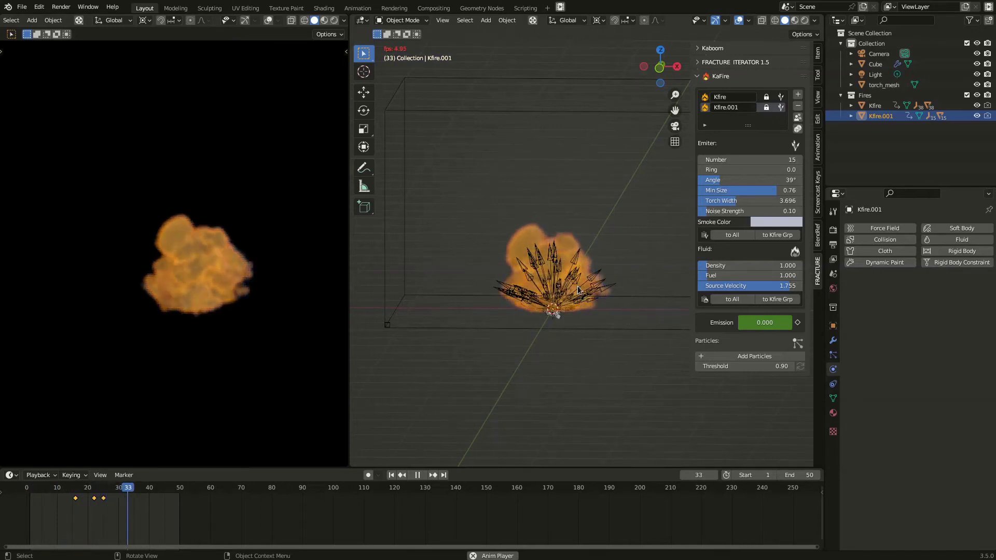
pyautogui.press('space')
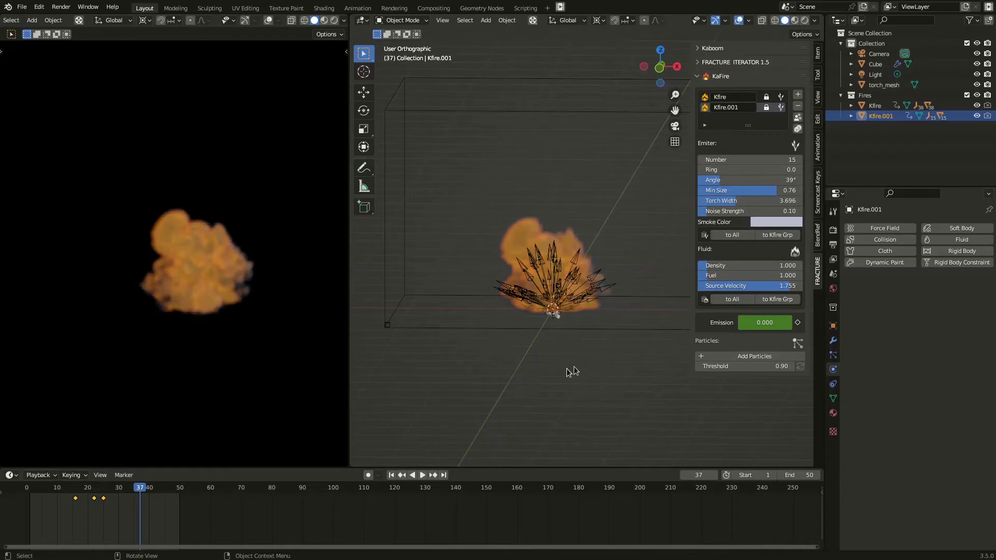
# Create a new Kfire emitter and set its Number to 50, Ring to 1.0, Angle to 95° and Min Size to 1.00
pyautogui.click(798, 96)
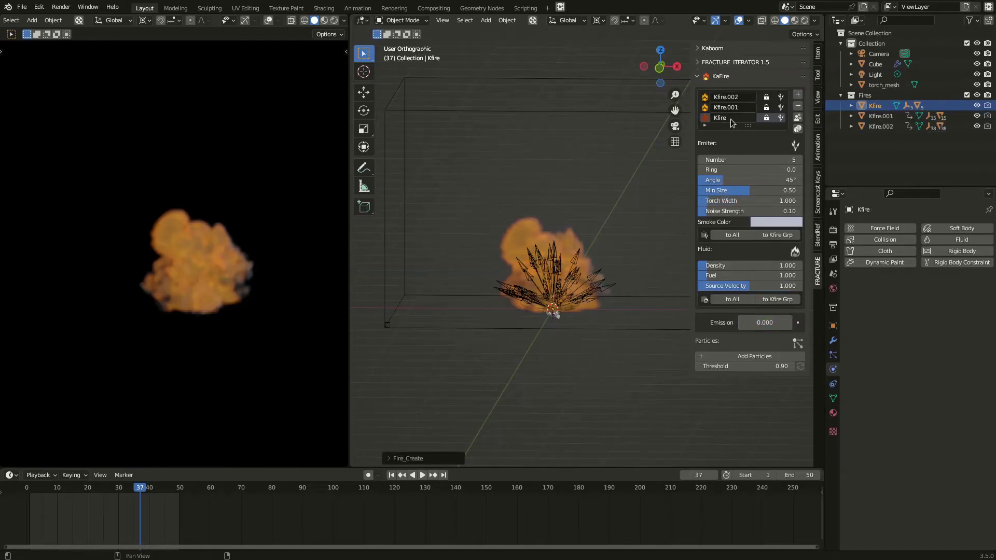
pyautogui.moveTo(749, 159); pyautogui.dragTo(516, 299)
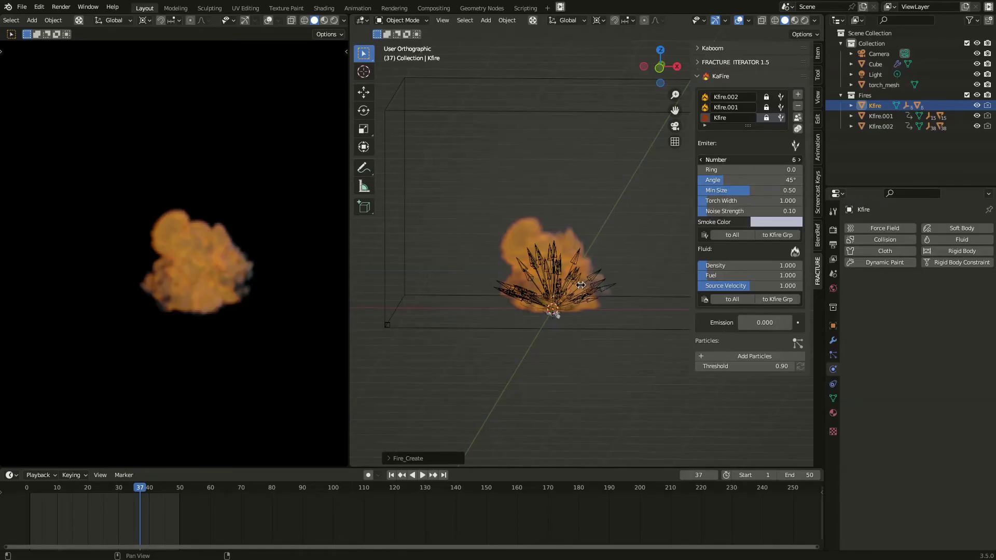
pyautogui.moveTo(581, 284); pyautogui.dragTo(581, 285)
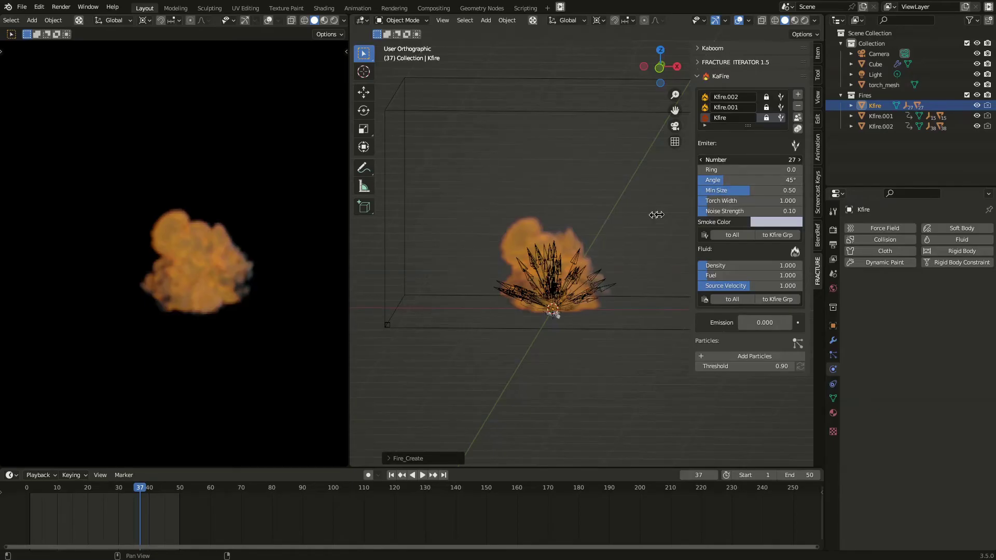
pyautogui.moveTo(721, 184); pyautogui.dragTo(734, 154)
pyautogui.moveTo(737, 191); pyautogui.dragTo(802, 187)
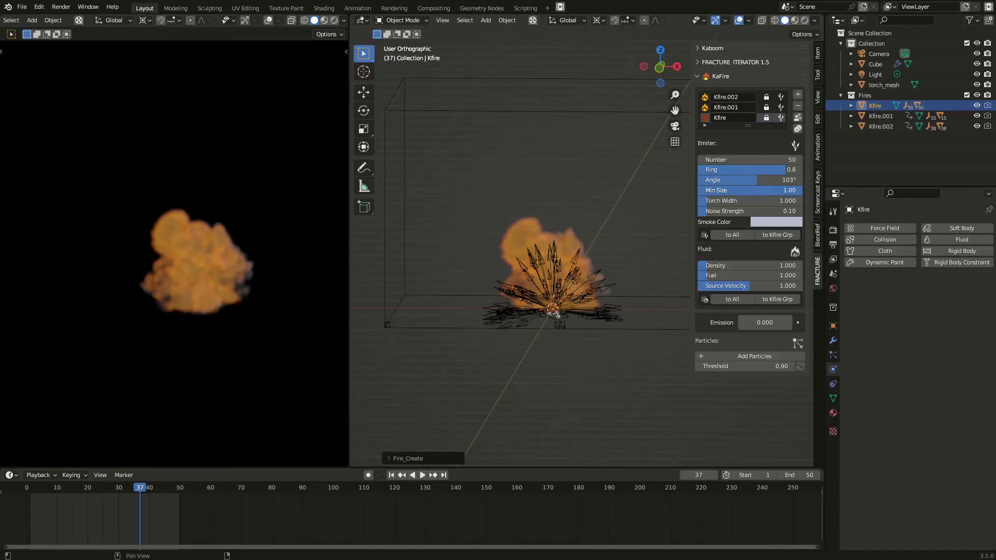
pyautogui.moveTo(642, 305); pyautogui.dragTo(568, 319, button='middle')
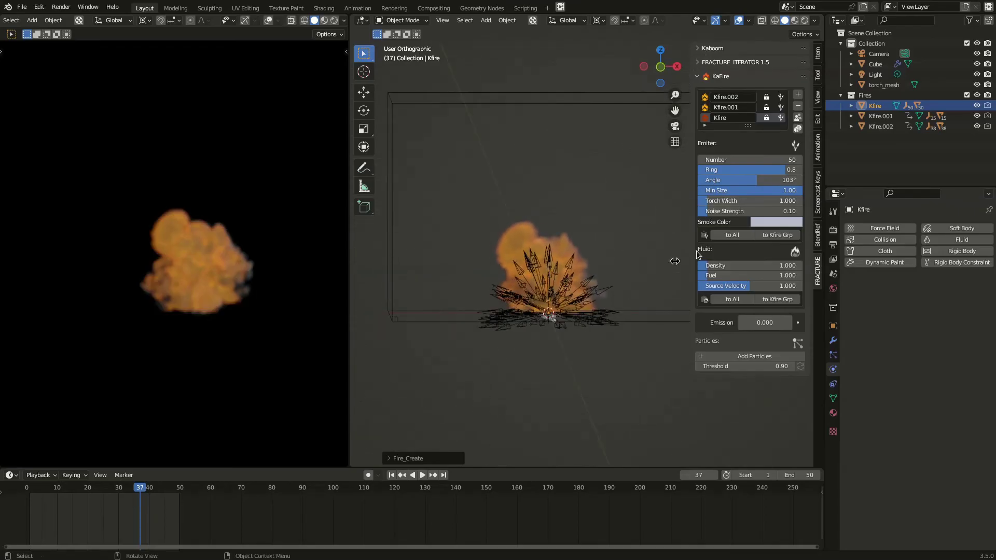
pyautogui.moveTo(762, 170); pyautogui.dragTo(760, 183)
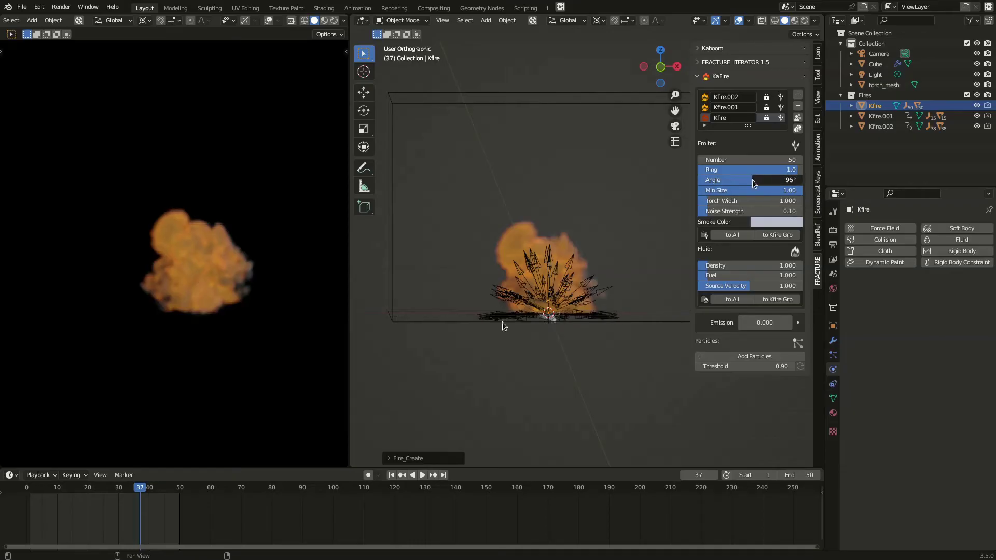
# Set the new emitter's Density to about 2.618, Fuel to 0 and Torch Width to about 0.559, and play the simulation to frame 22
pyautogui.moveTo(722, 275); pyautogui.dragTo(742, 265)
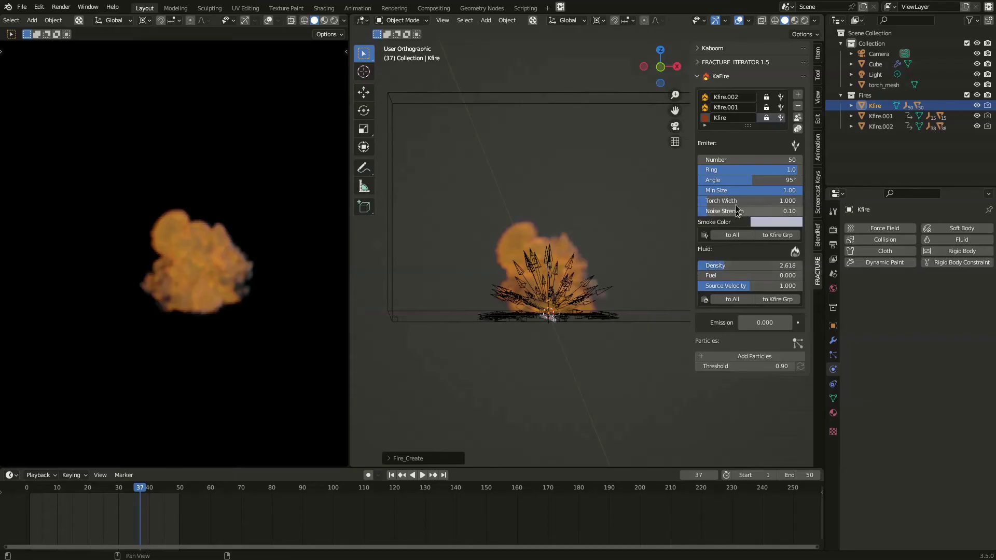
pyautogui.moveTo(755, 201); pyautogui.dragTo(740, 200)
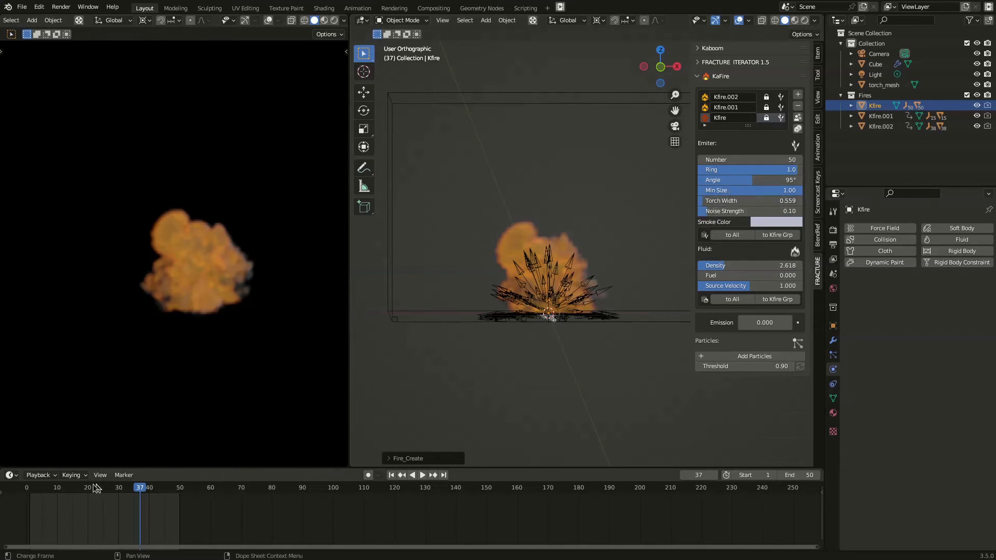
pyautogui.moveTo(47, 491); pyautogui.dragTo(26, 490)
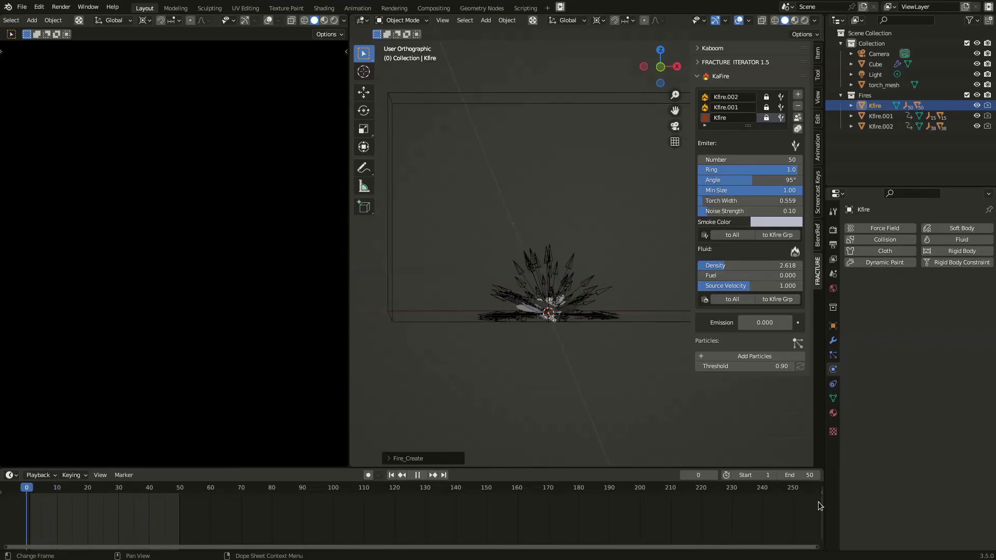
pyautogui.press('space')
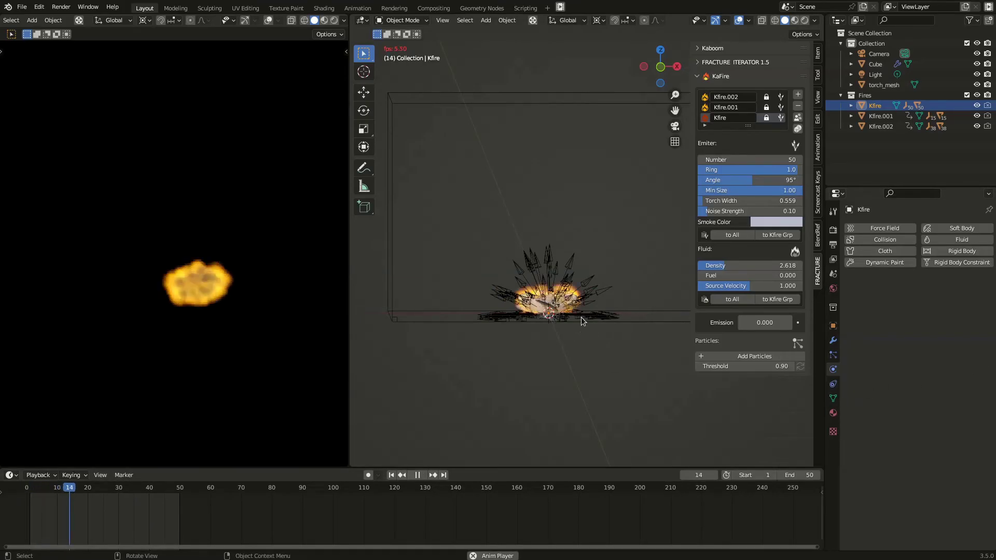
pyautogui.press('space')
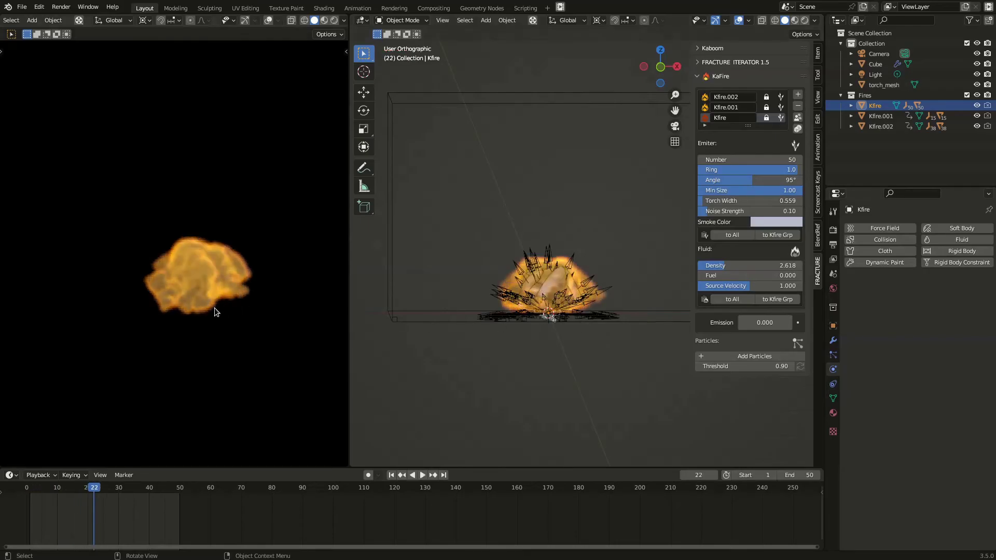
# Keyframe the new emitter's Emission at 0 on frame 16, about 1.070 on frame 22 and 0 again on frame 25
pyautogui.click(798, 323)
pyautogui.press('g')
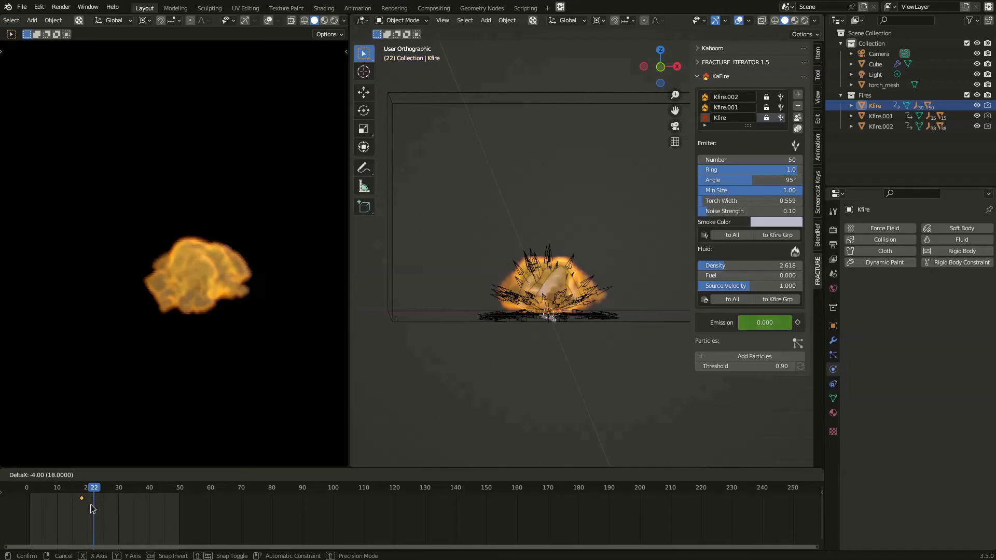
pyautogui.click(91, 505)
pyautogui.moveTo(765, 322); pyautogui.dragTo(794, 323)
pyautogui.click(797, 322)
pyautogui.moveTo(81, 502); pyautogui.dragTo(108, 500)
pyautogui.click(106, 501)
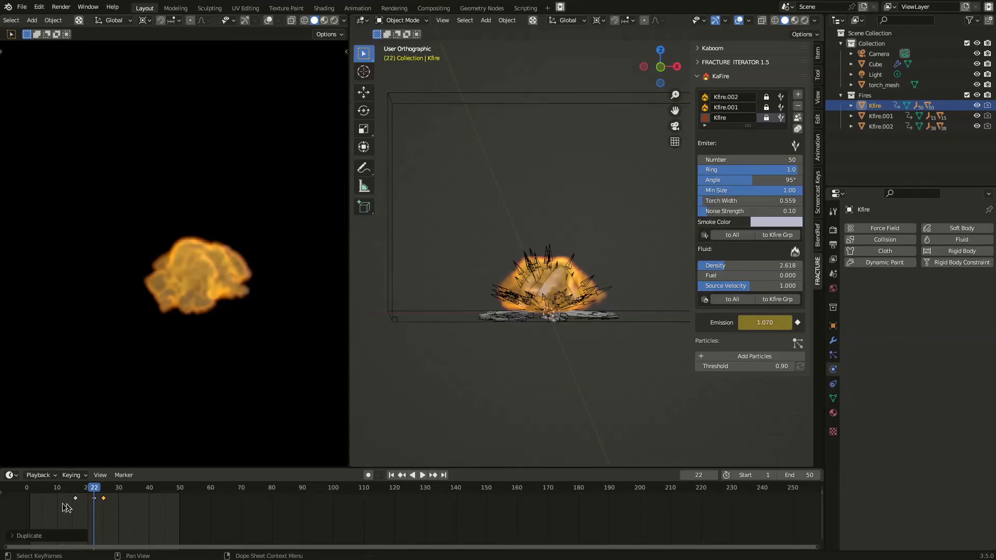
# Play the explosion with the new smoke ring from frame 0 to frame 32 and examine it from a higher viewing angle
pyautogui.click(21, 491)
pyautogui.press('space')
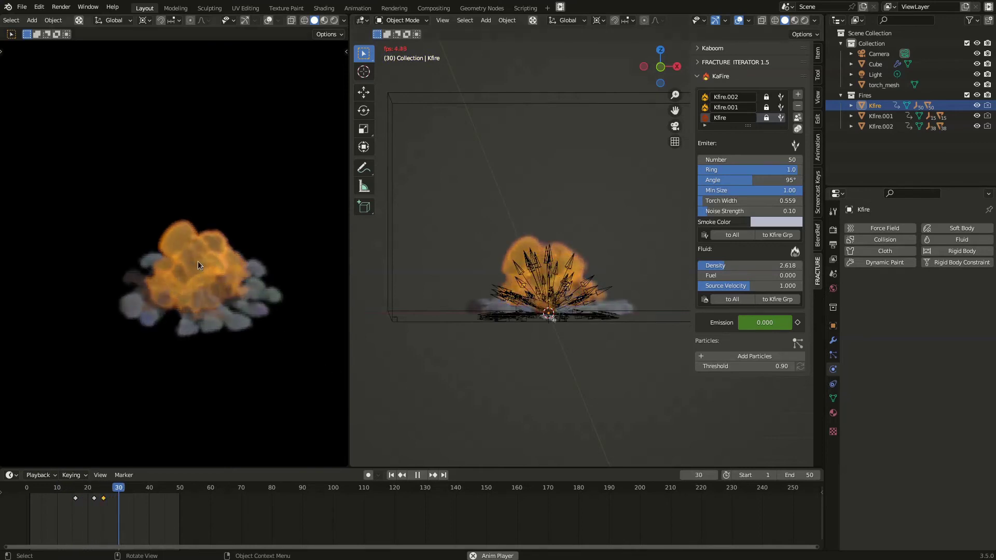
pyautogui.press('space')
pyautogui.moveTo(223, 285); pyautogui.dragTo(228, 322, button='middle')
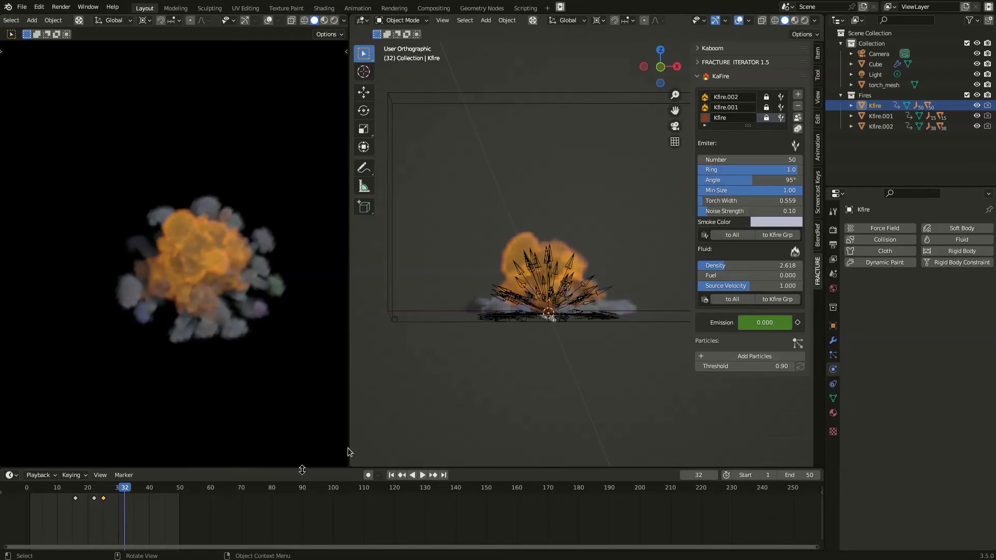
# Shift the last two emission keyframes 4 frames later, to frames 26 and 29, and replay the explosion to frame 30
pyautogui.click(94, 499)
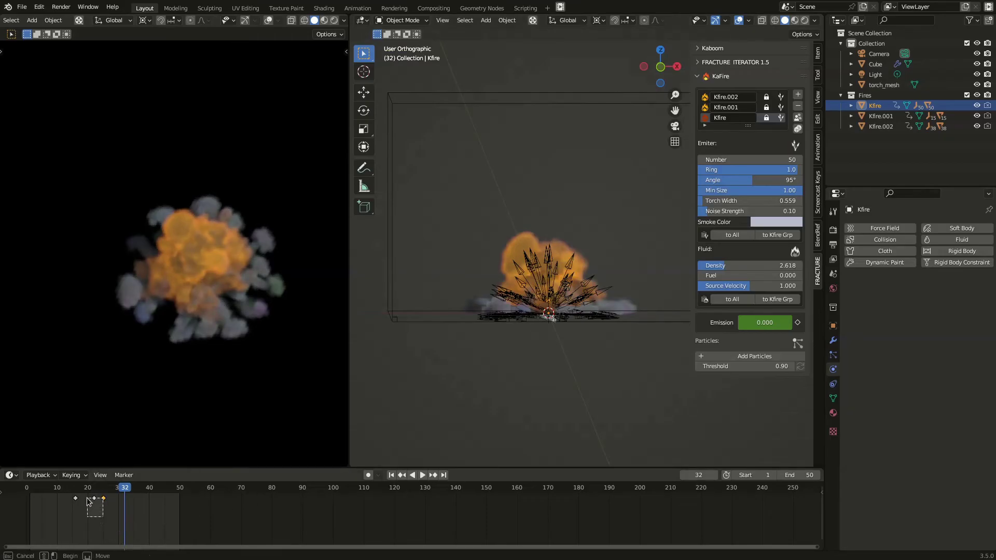
pyautogui.press('g')
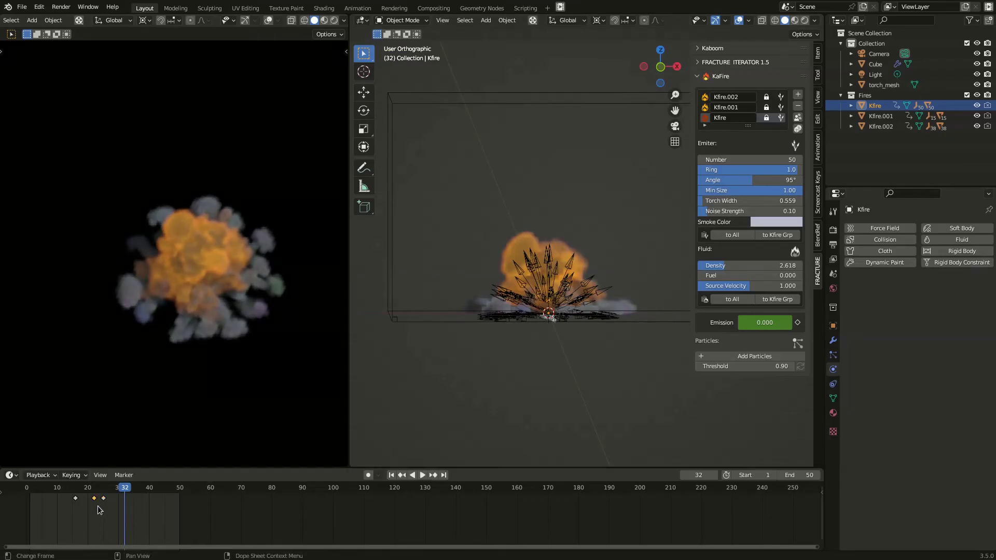
pyautogui.click(125, 498)
pyautogui.click(25, 488)
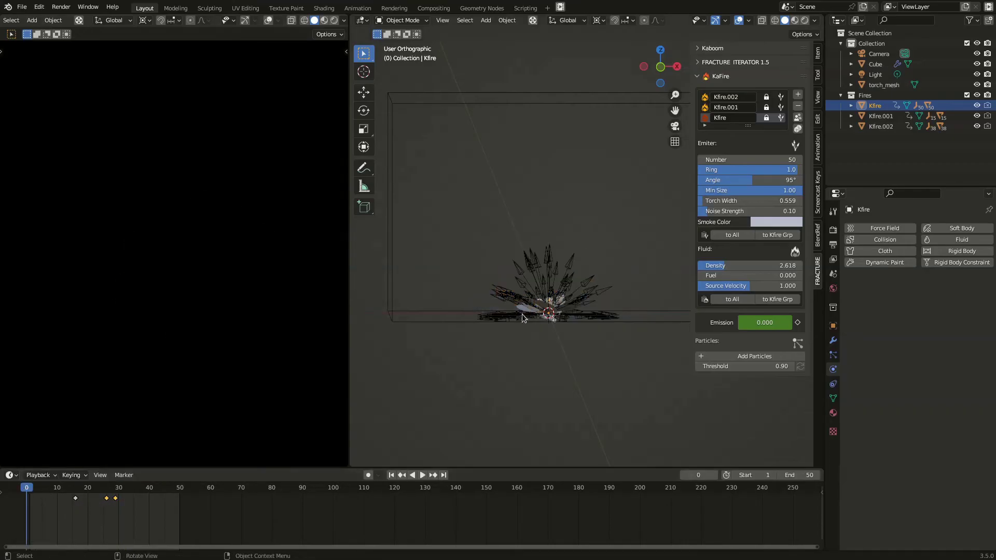
pyautogui.press('space')
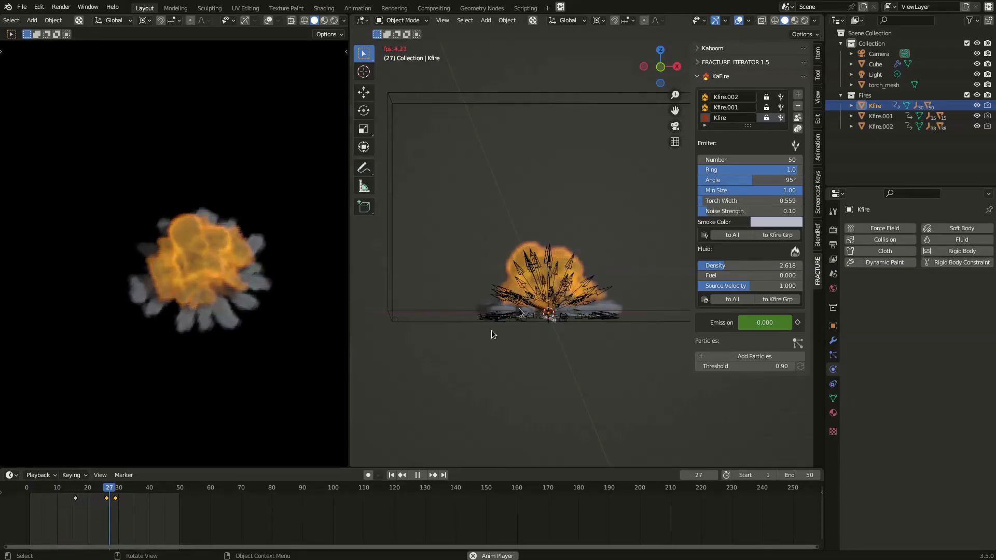
pyautogui.press('space')
# Shift all three emission keyframes 2 frames earlier, so they start at frame 14
pyautogui.moveTo(124, 520); pyautogui.dragTo(62, 493)
pyautogui.press('g')
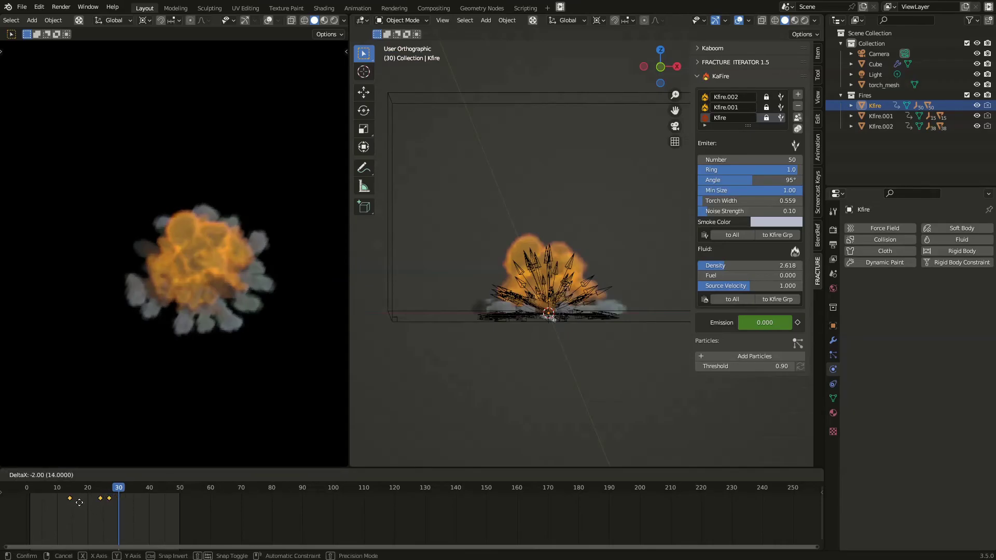
pyautogui.click(79, 503)
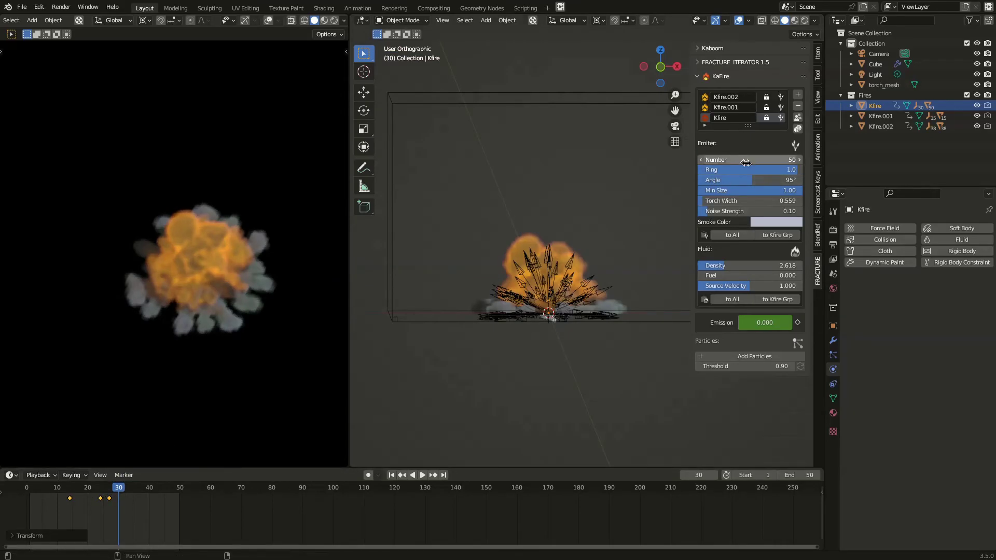
# Set the smoke emitter's Noise Strength to 0.22, Min Size to 0.75 and Torch Width to about 1.490, and replay the explosion to frame 29
pyautogui.moveTo(725, 213); pyautogui.dragTo(725, 212)
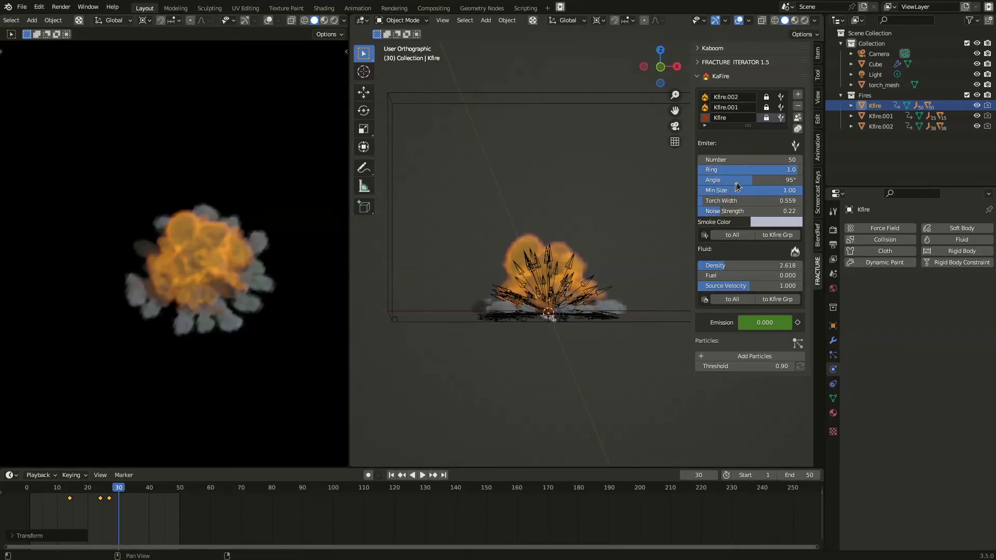
pyautogui.moveTo(773, 190); pyautogui.dragTo(763, 200)
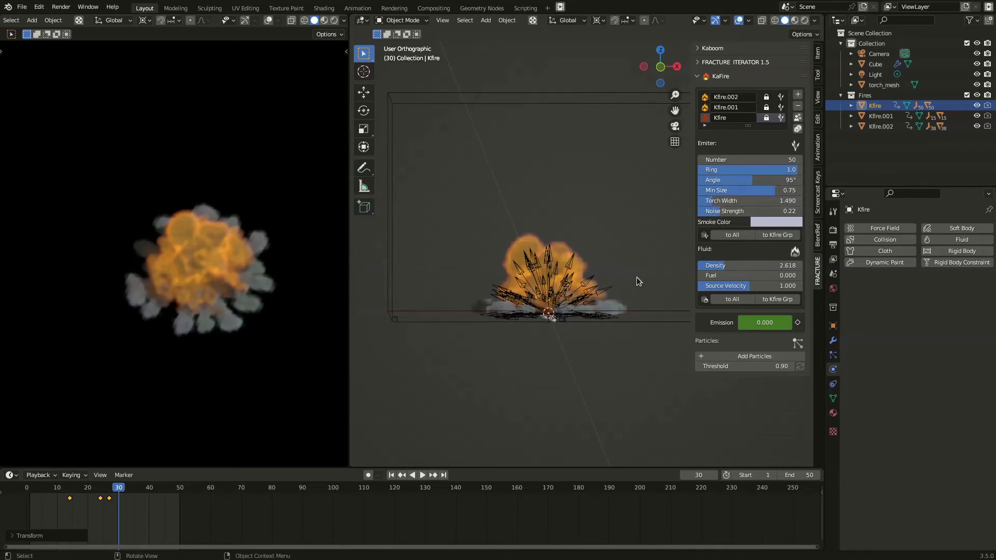
pyautogui.click(28, 497)
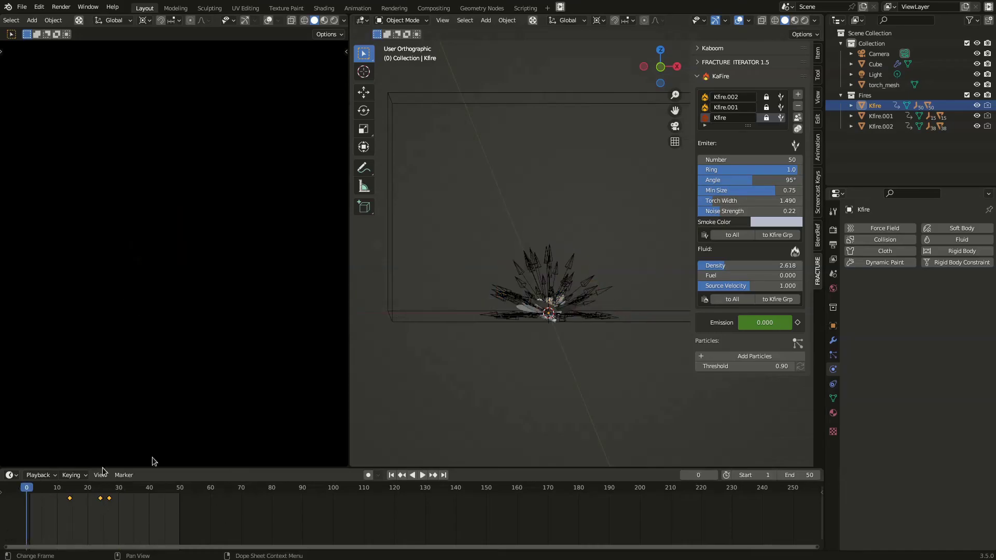
pyautogui.press('space')
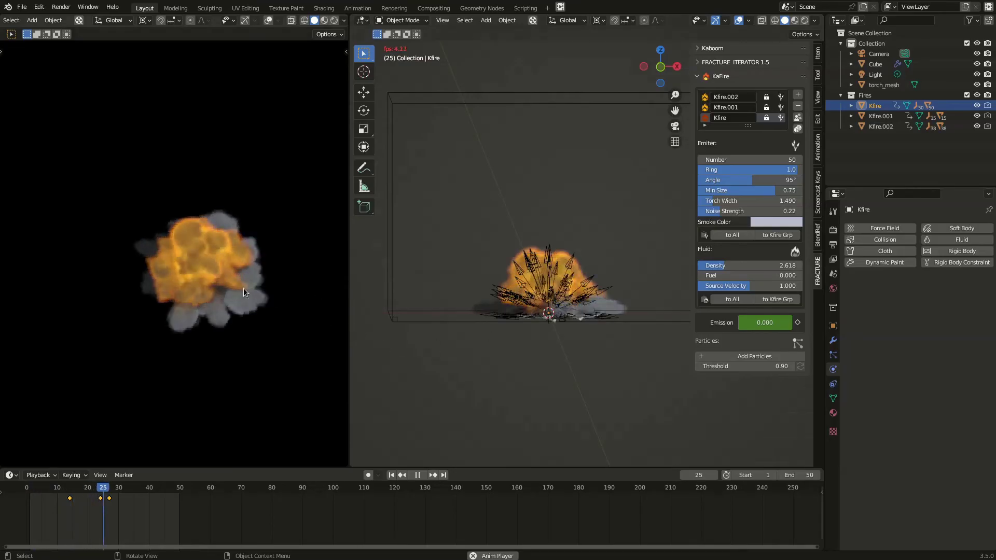
pyautogui.press('space')
pyautogui.moveTo(235, 279)
pyautogui.mouseDown(button='middle')
pyautogui.moveTo(241, 238)
pyautogui.moveTo(242, 262)
pyautogui.mouseUp(button='middle')
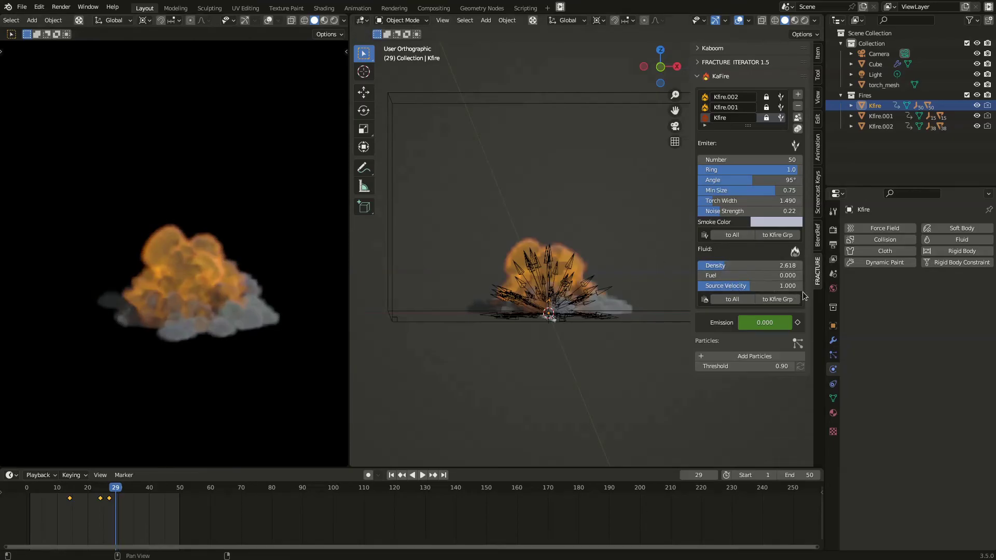
# Set the smoke emitter's Source Velocity to about 1.480 and replay the explosion to frame 38
pyautogui.moveTo(758, 287); pyautogui.dragTo(776, 288)
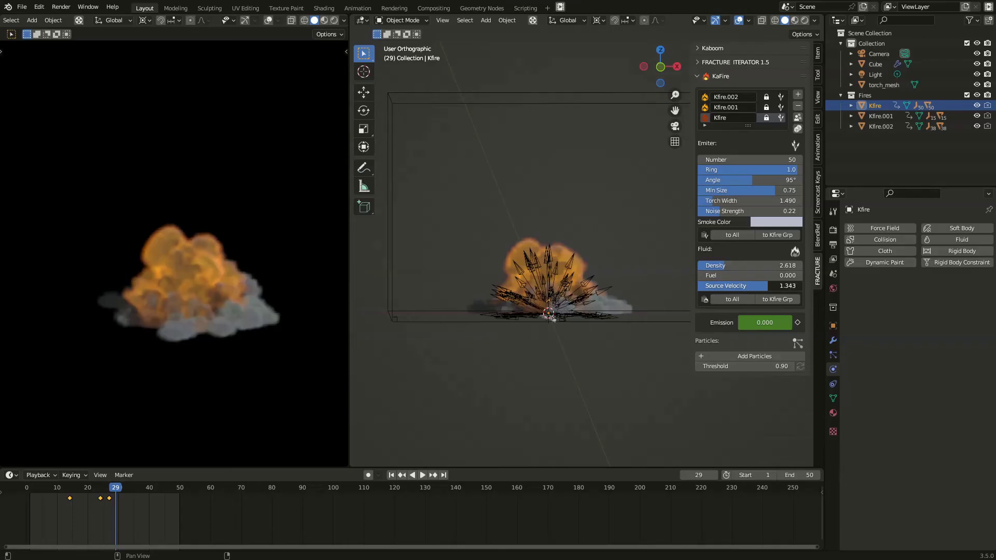
pyautogui.click(11, 528)
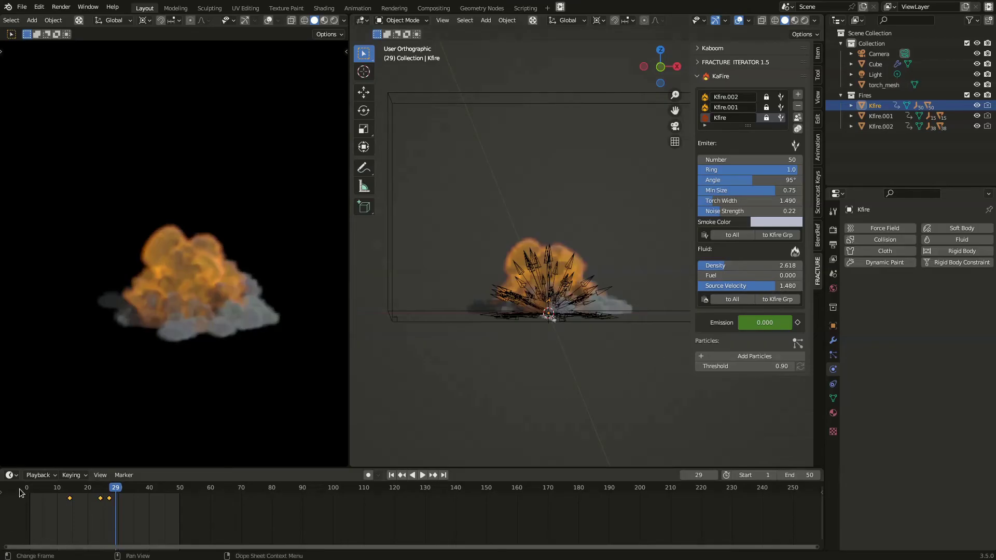
pyautogui.press('space')
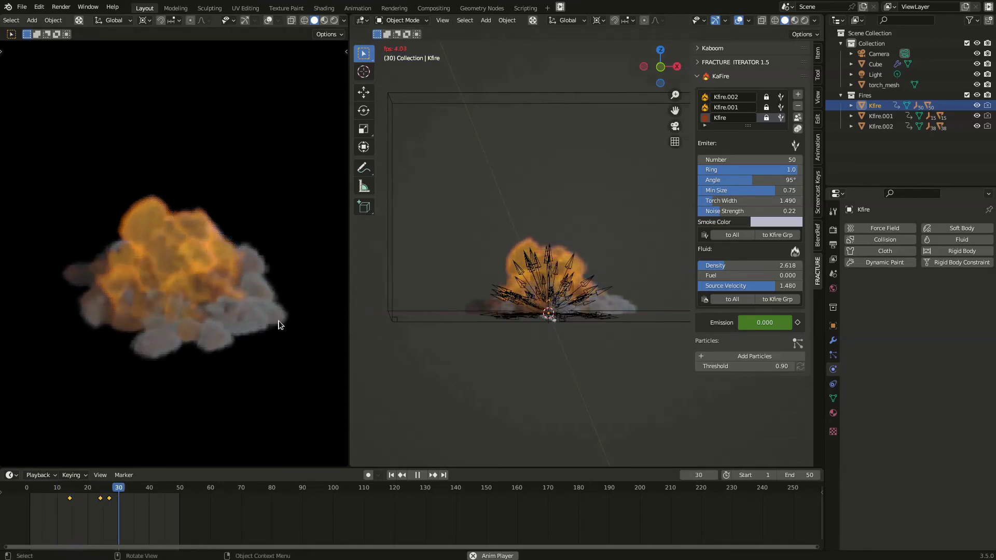
pyautogui.press('space')
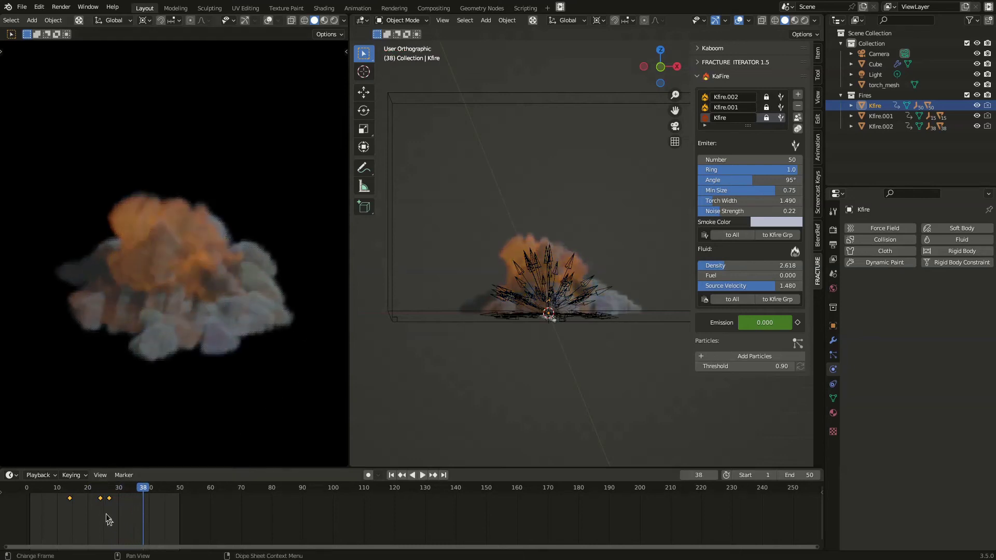
# Check the smoke timing around frame 24 and shift all three emission keyframes 3 frames earlier, so they start at frame 11
pyautogui.click(76, 493)
pyautogui.press('space')
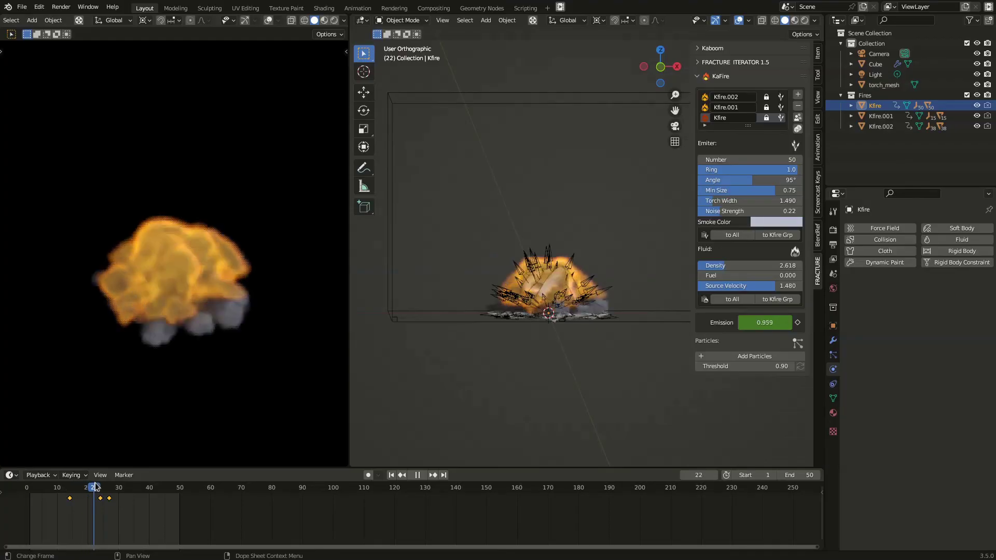
pyautogui.press('space')
pyautogui.press('g')
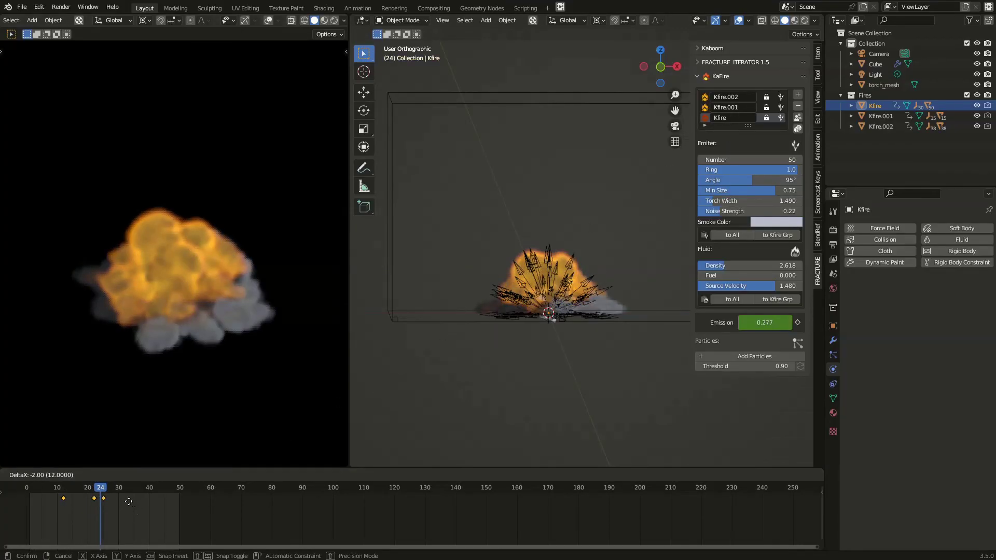
pyautogui.click(126, 505)
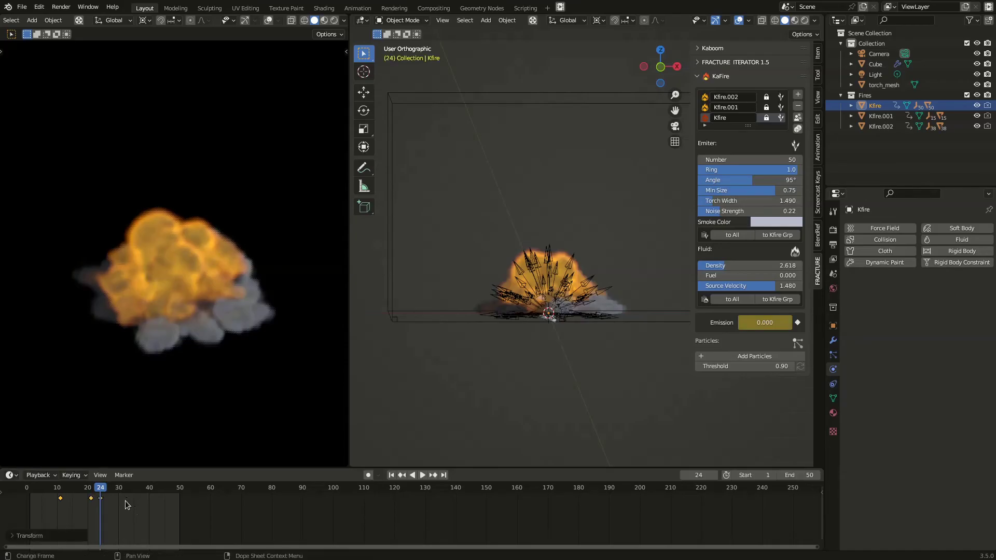
# Play the retimed three-emitter explosion from frame 0 to frame 39 and examine it
pyautogui.click(24, 489)
pyautogui.press('space')
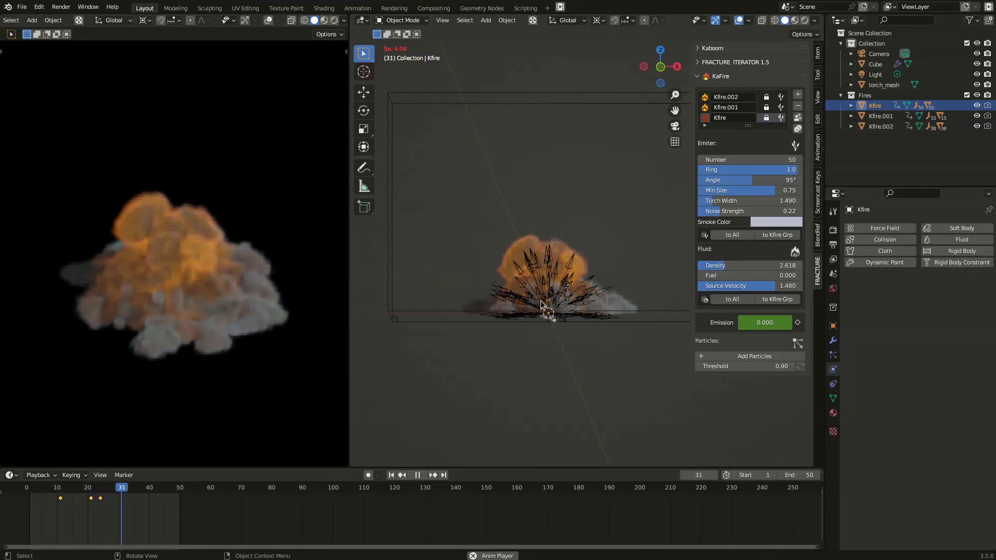
pyautogui.press('space')
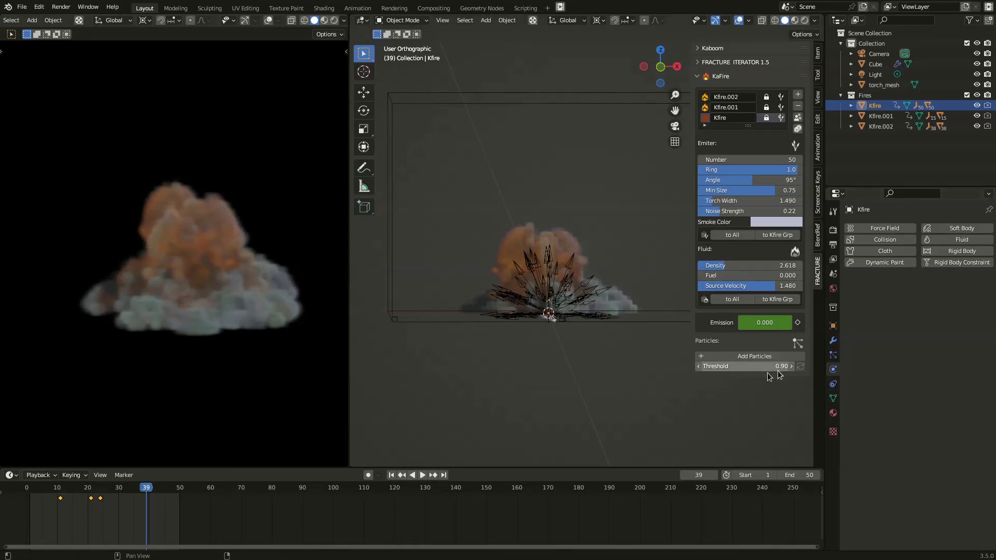
# Enable Noise on the Cube's gas fluid domain and set its Resolution Divisions to 96
pyautogui.click(433, 316)
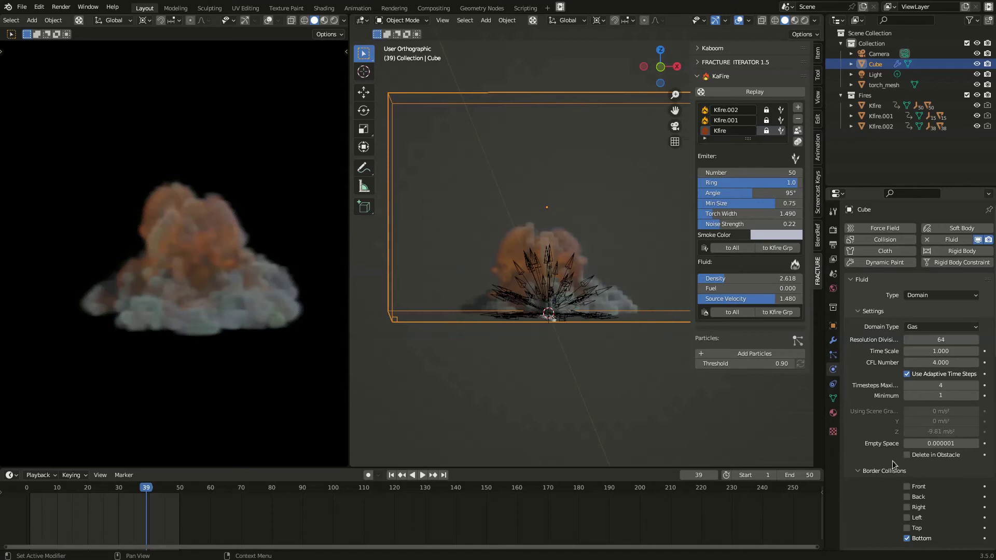
pyautogui.scroll(-5, 888, 462)
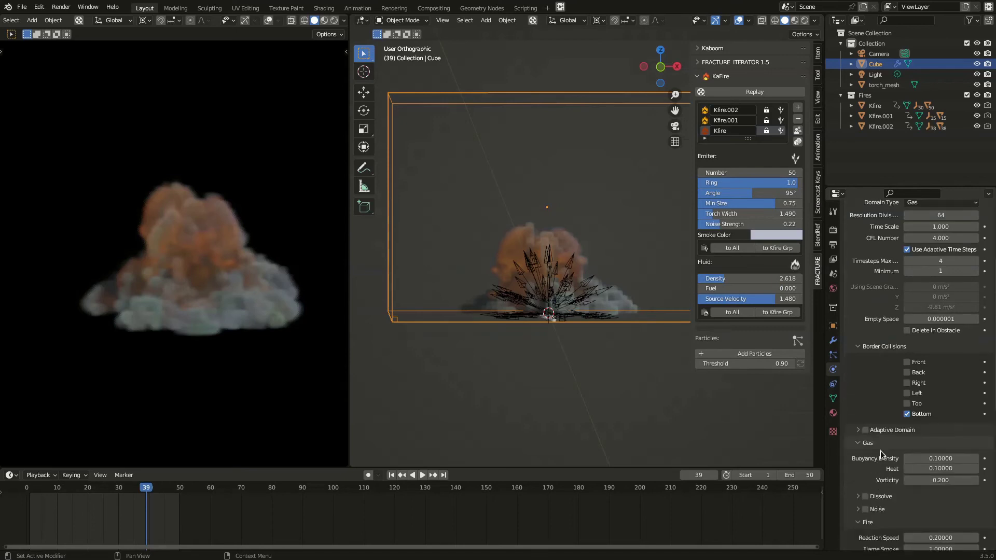
pyautogui.scroll(-3, 882, 455)
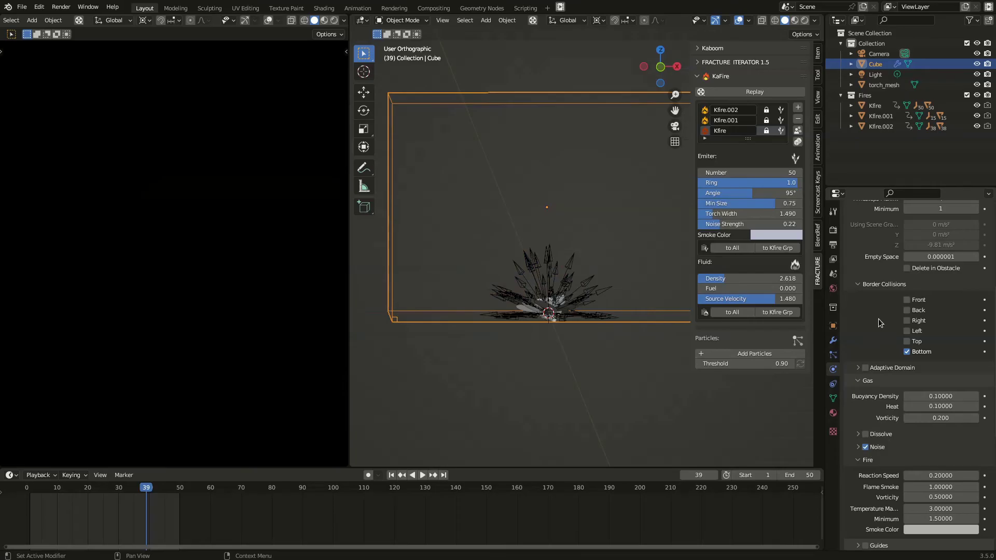
pyautogui.scroll(6, 913, 389)
pyautogui.doubleClick(954, 279)
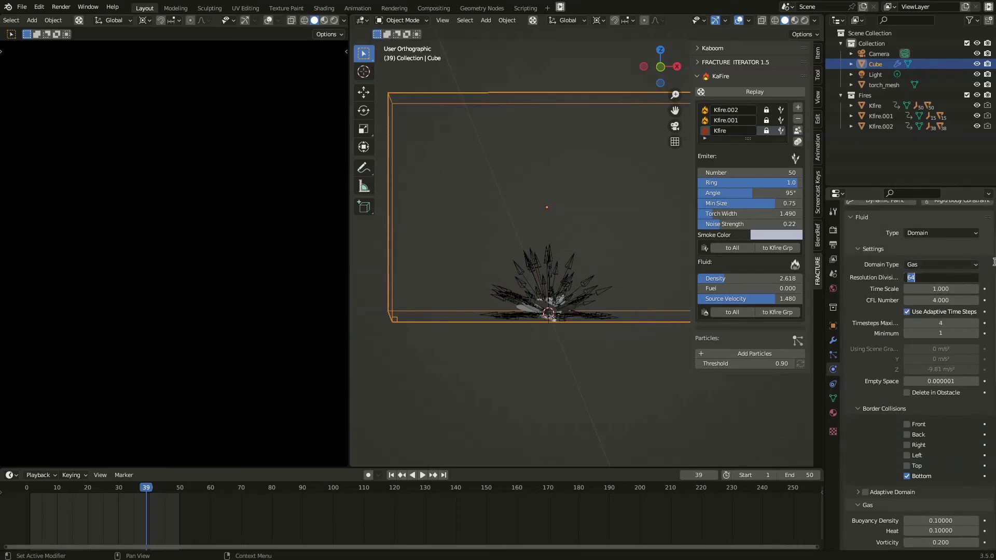
pyautogui.write('96')
pyautogui.press('Return')
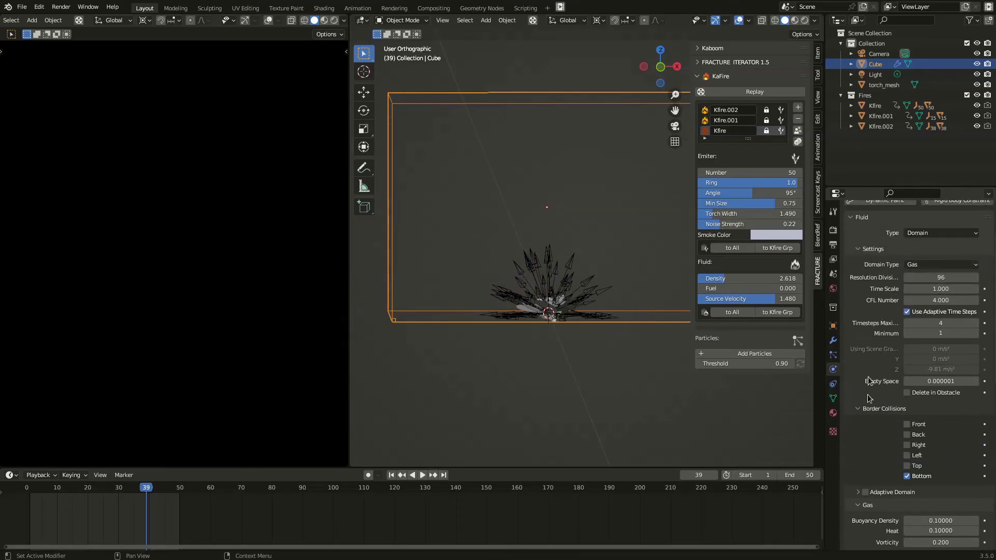
pyautogui.scroll(-11, 887, 428)
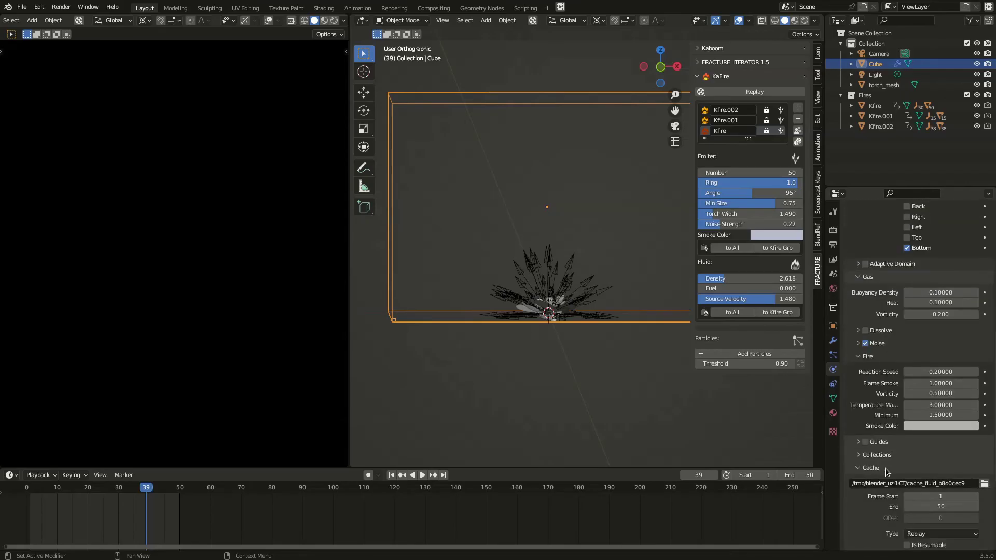
# Set the fluid domain's cache Type to All and bake the whole simulation for frames 1 to 50
pyautogui.scroll(-3, 890, 512)
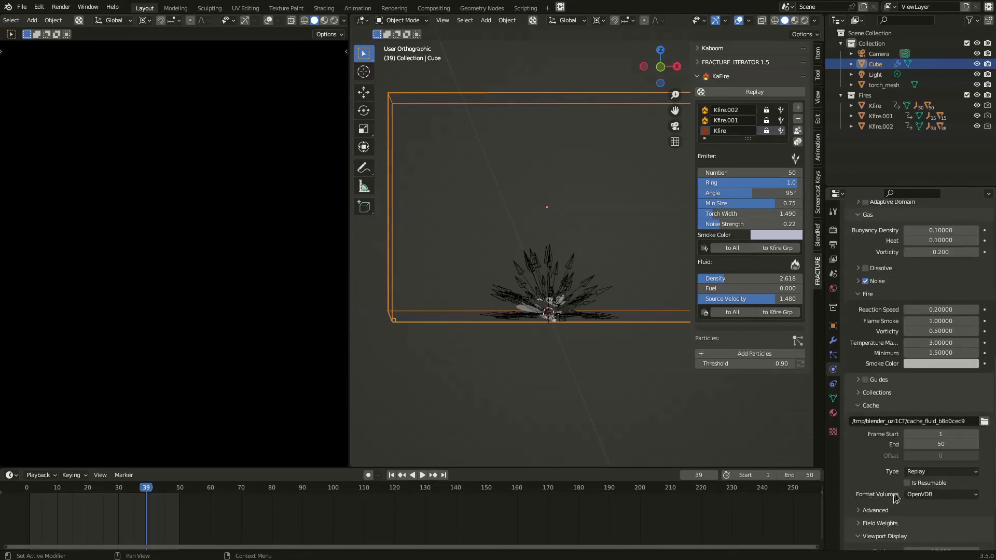
pyautogui.click(923, 472)
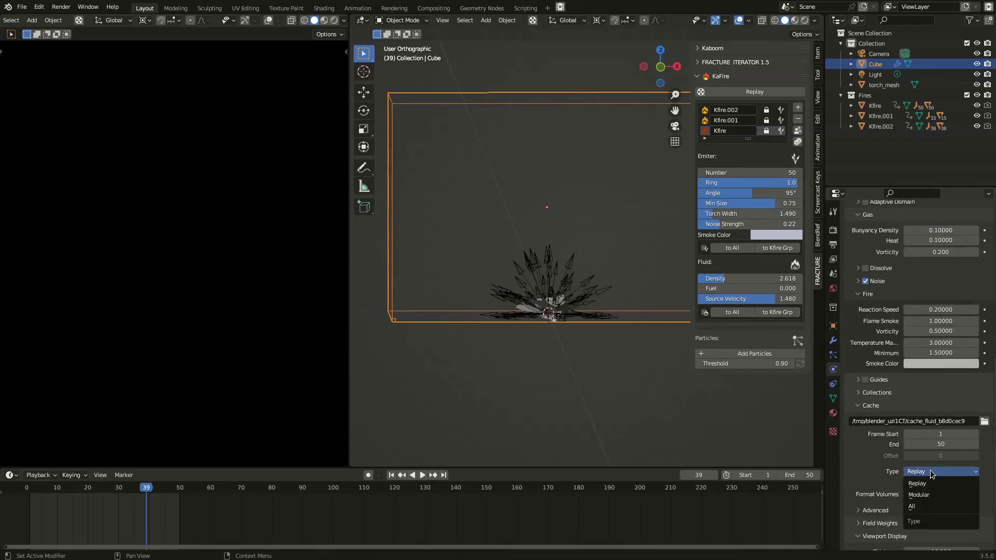
pyautogui.click(940, 511)
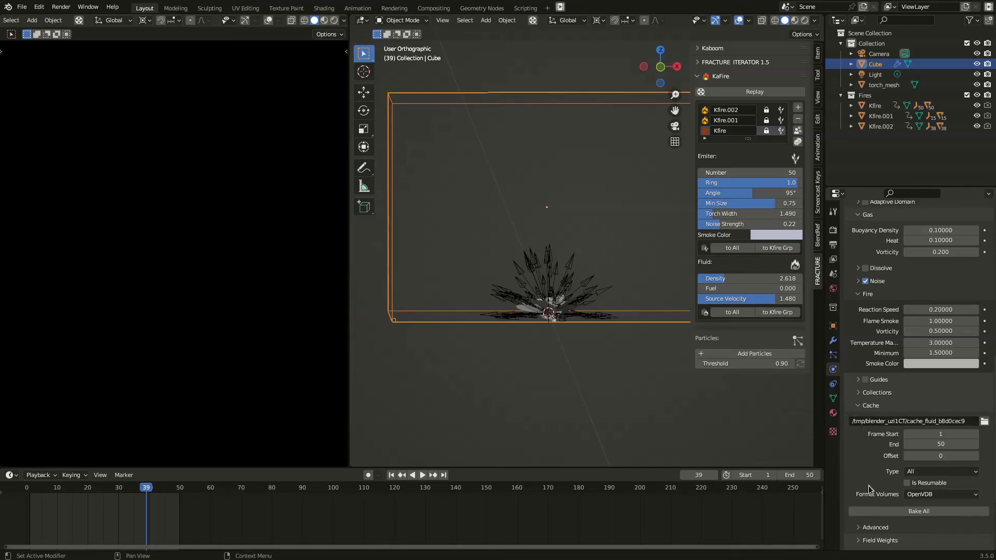
pyautogui.click(898, 512)
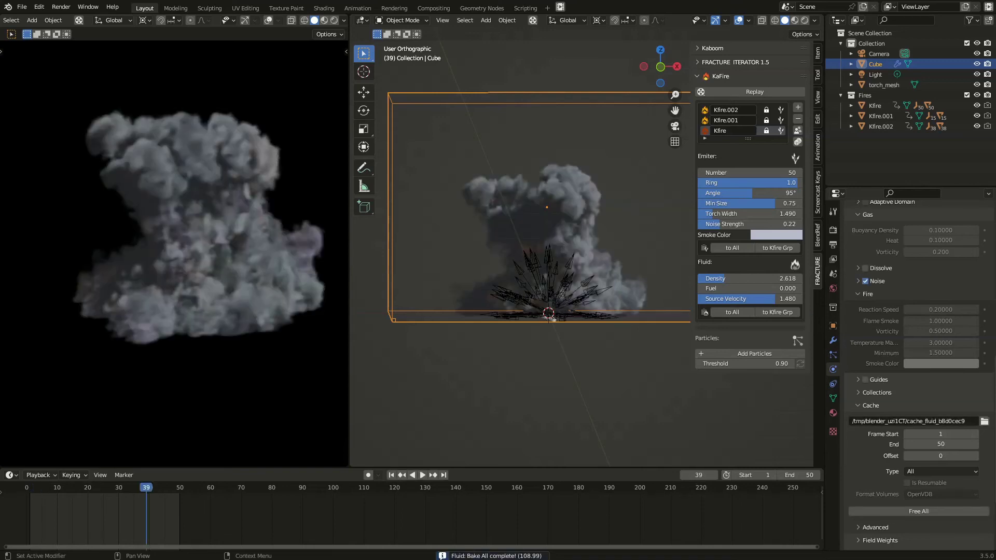
# Play the baked explosion from around frame 14 and stop at frame 28 to examine the noise detail
pyautogui.click(70, 488)
pyautogui.press('space')
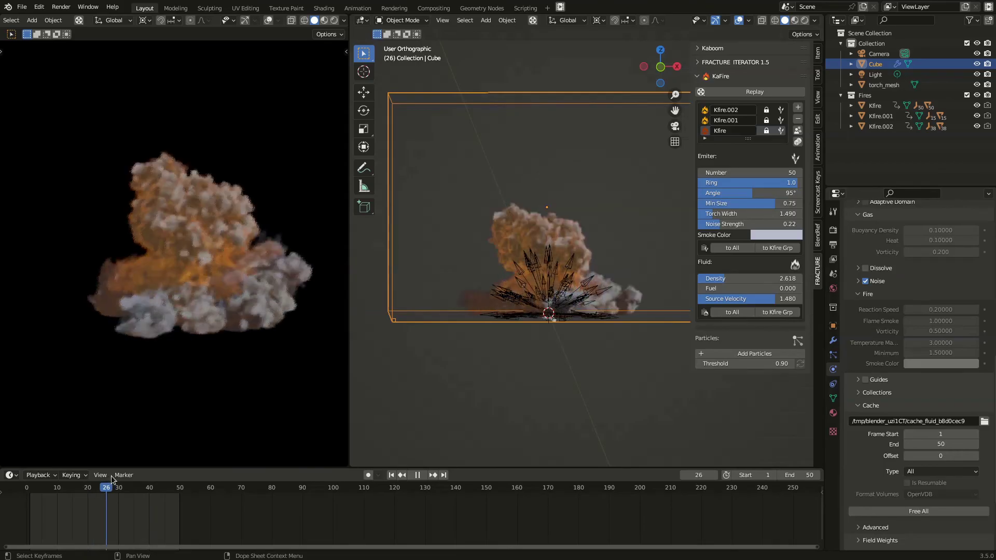
pyautogui.press('space')
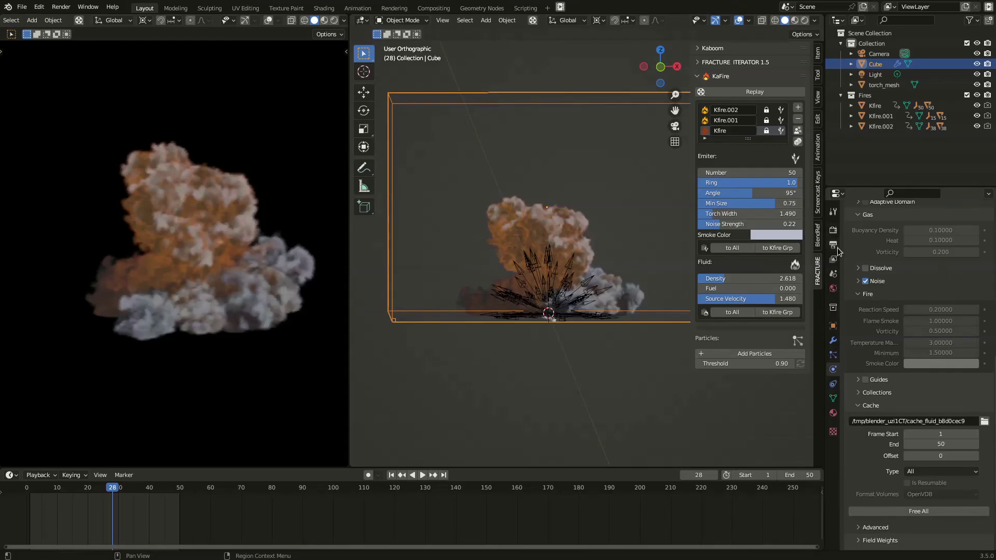
# Set the render resolution scale to 50% and switch the output to the FFmpeg video preset, saving to //Output/blast.mp4
pyautogui.click(834, 245)
pyautogui.scroll(4, 923, 249)
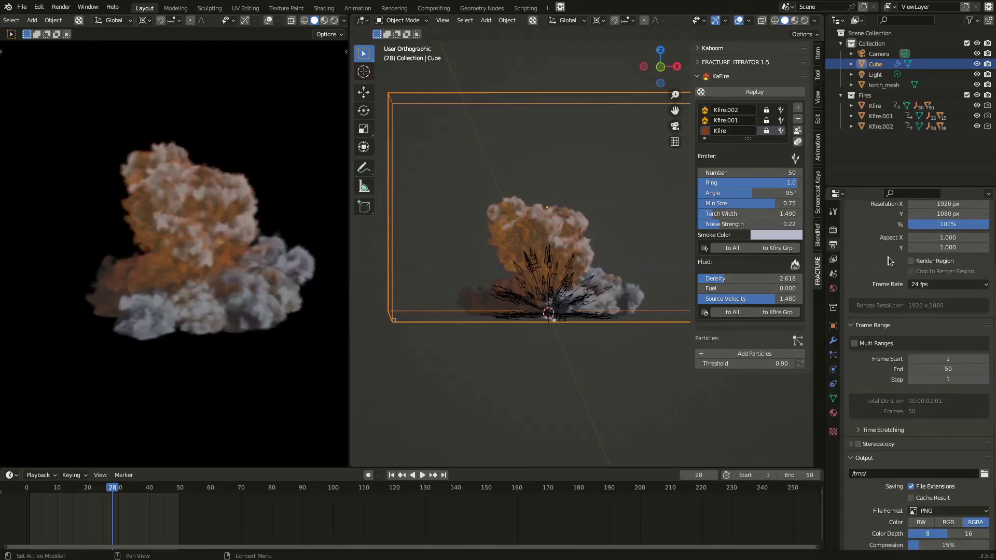
pyautogui.doubleClick(958, 222)
pyautogui.write('50')
pyautogui.press('Return')
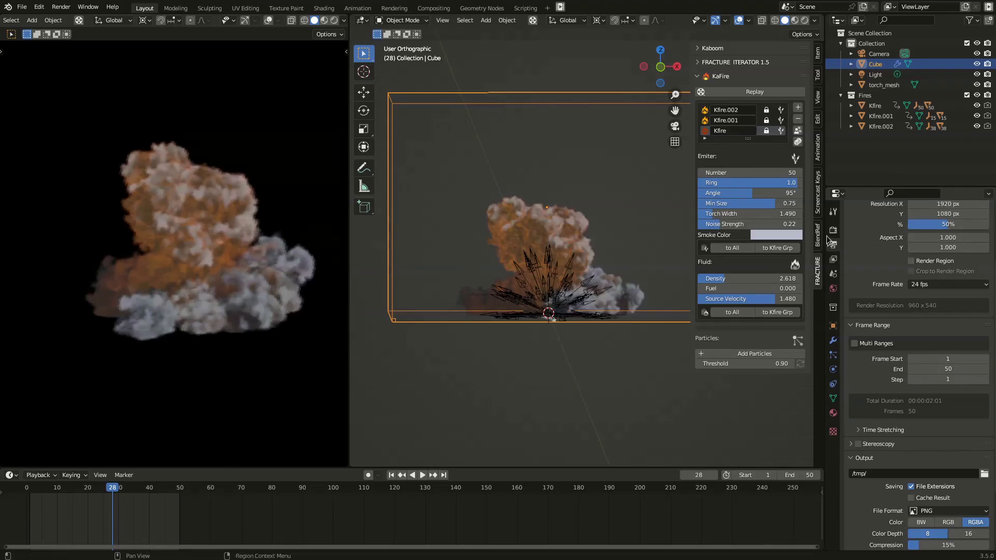
pyautogui.scroll(-4, 867, 373)
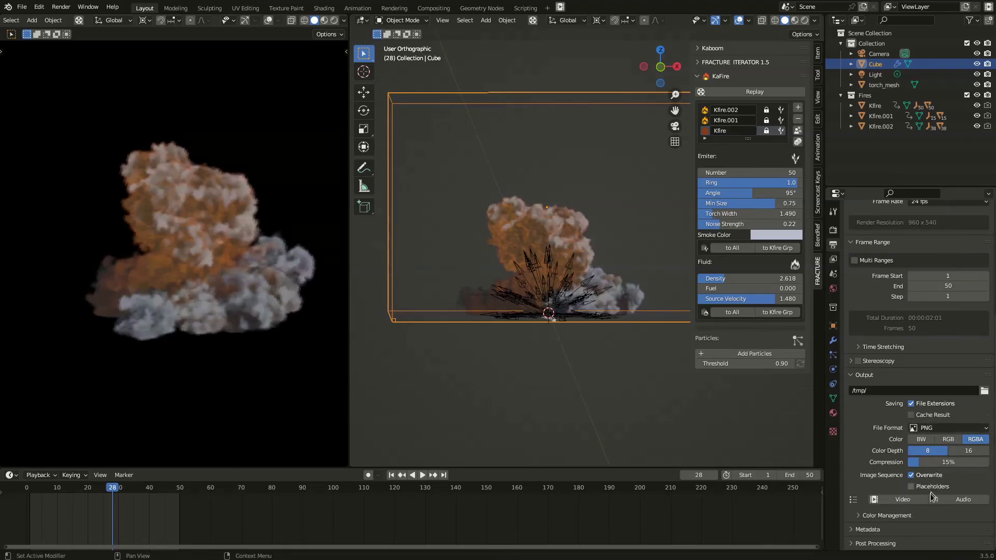
pyautogui.click(899, 501)
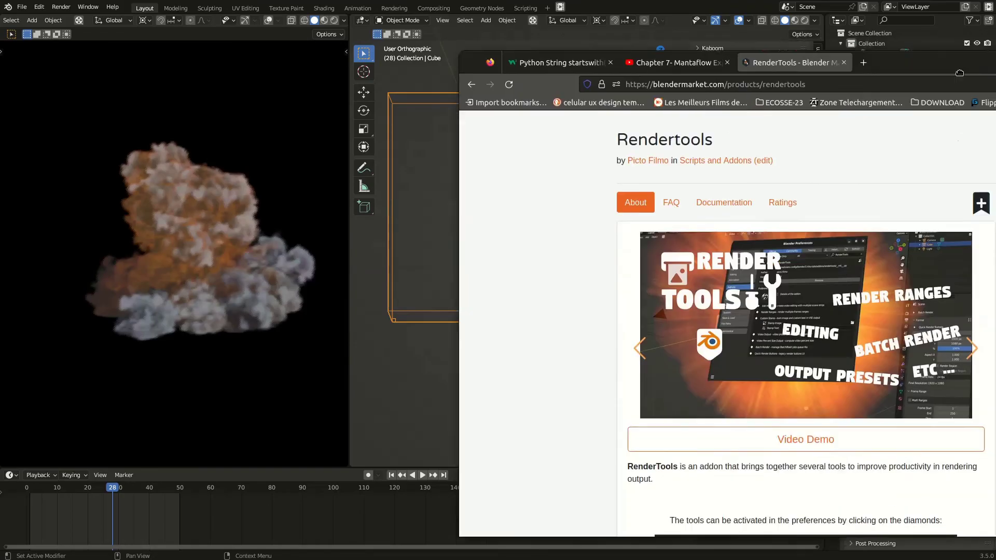
# View the RenderTools add-on's product page in the web browser and return to Blender
pyautogui.moveTo(995, 71); pyautogui.dragTo(764, 72)
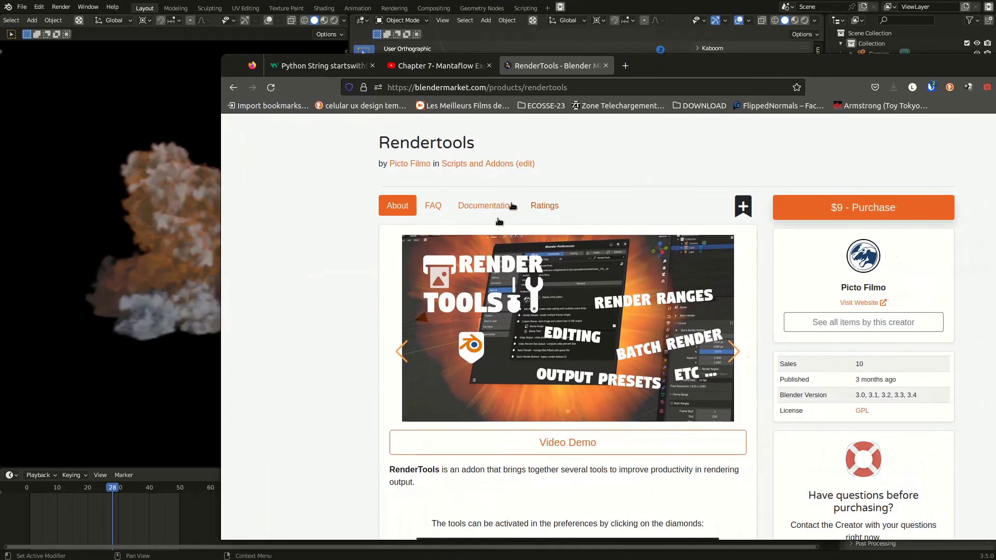
pyautogui.hotkey('alt', 'Tab')
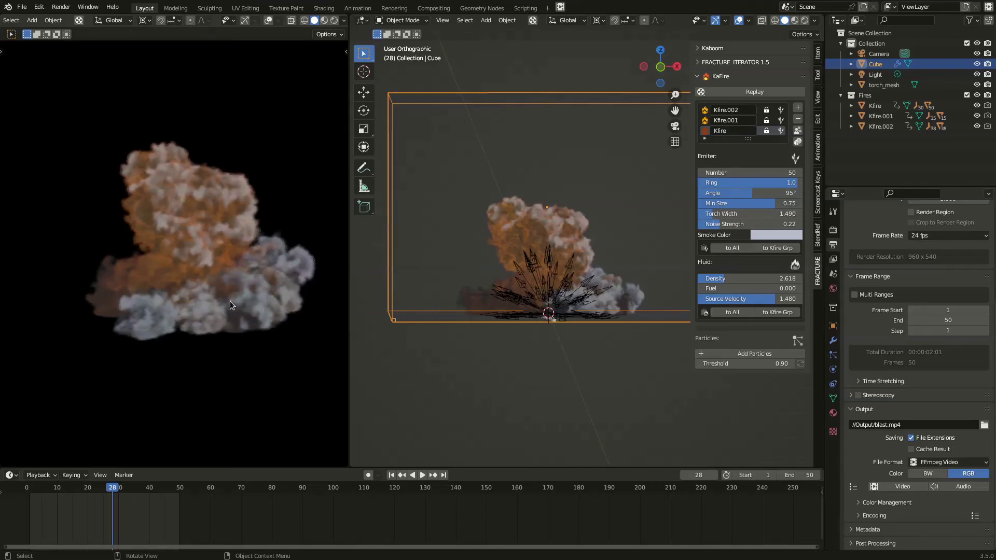
# Frame the explosion closer in the rendered view, run a viewport render of the animation, and deselect the Cube
pyautogui.scroll(1, 230, 301)
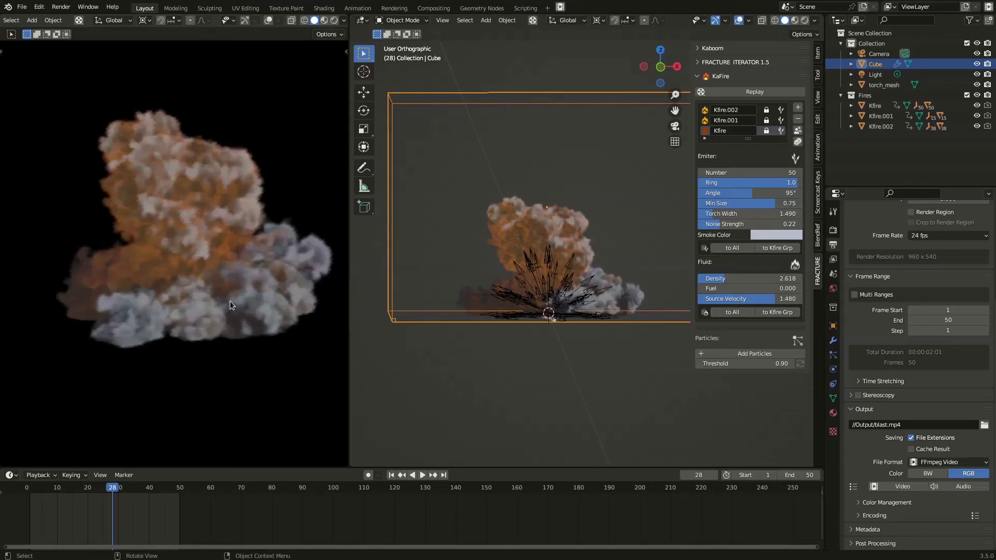
pyautogui.click(79, 22)
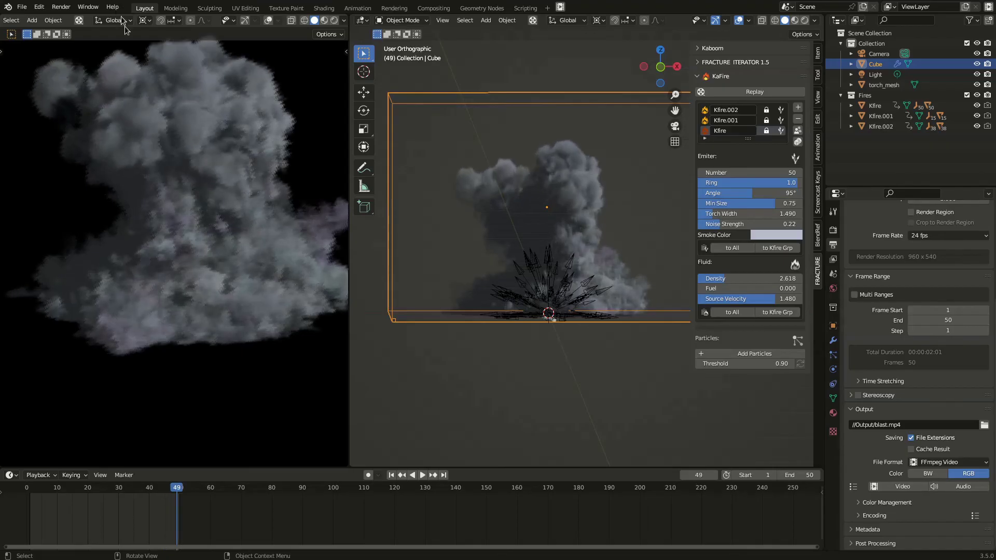
pyautogui.click(428, 413)
# Play the rendered explosion video in the Blender Animation Player, examine it, and close the player
pyautogui.press('ctrl')
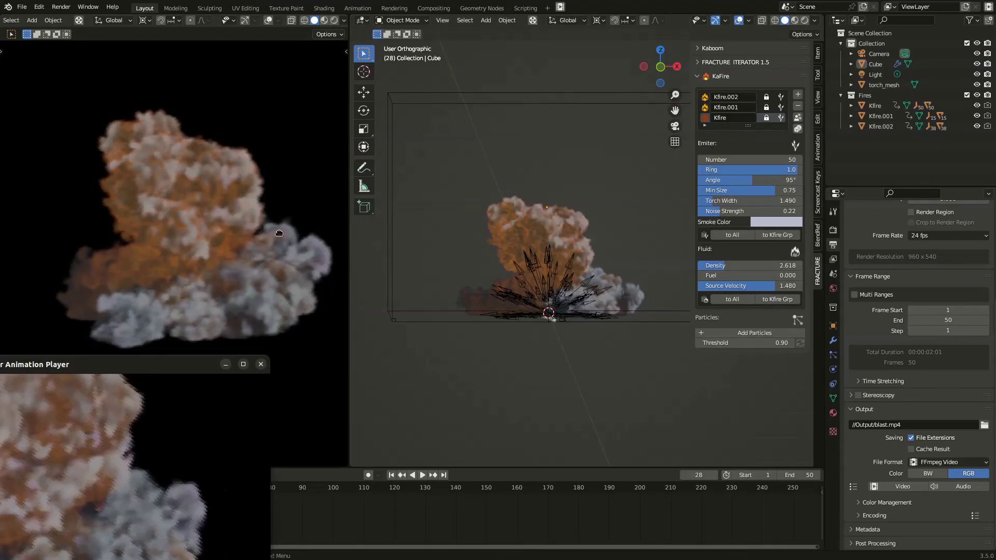
pyautogui.moveTo(279, 234); pyautogui.dragTo(633, 96)
pyautogui.moveTo(496, 146); pyautogui.dragTo(268, 197)
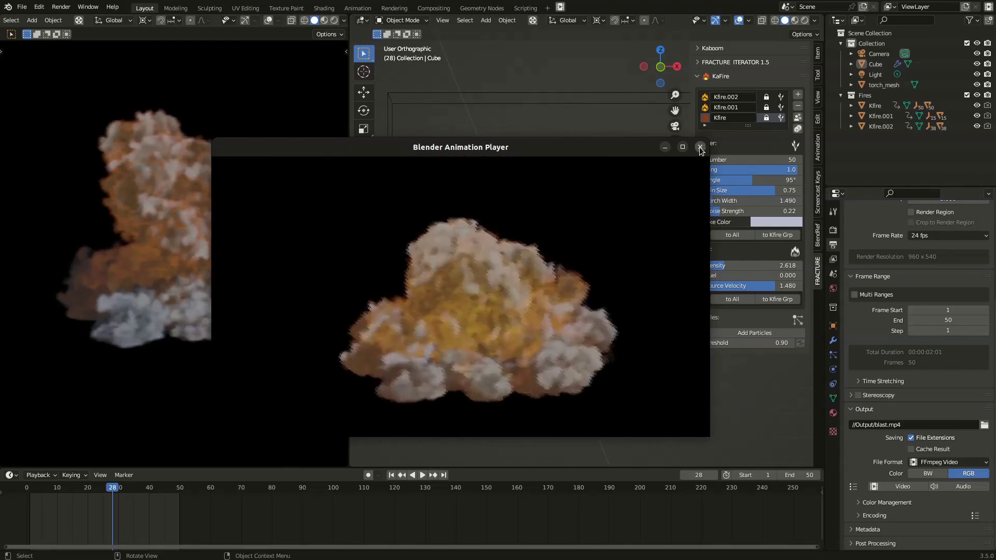
pyautogui.click(700, 147)
# Render the viewport animation again from a more distant, rotated angle and play the resulting video
pyautogui.moveTo(232, 309); pyautogui.dragTo(259, 292, button='middle')
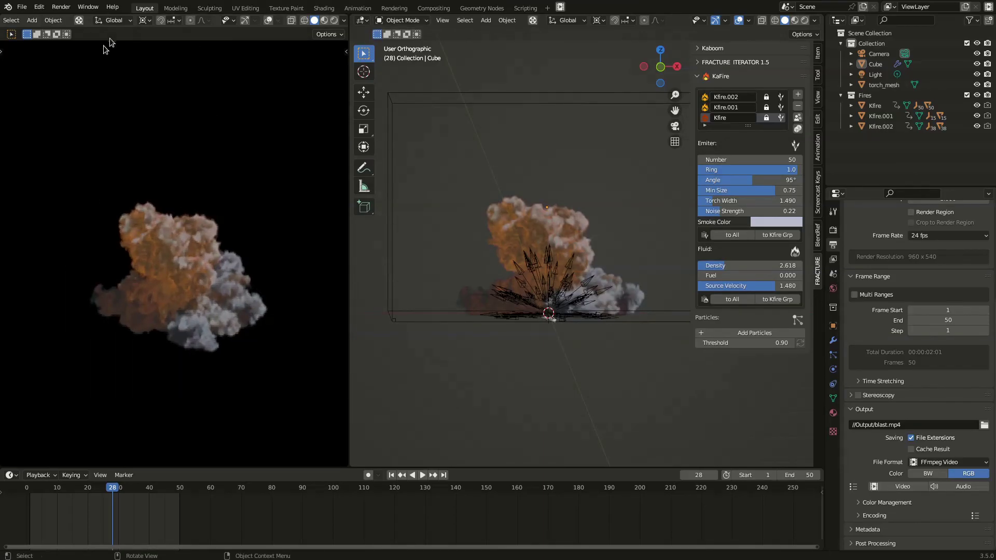
pyautogui.press('space')
pyautogui.hotkey('ctrl', 'F11')
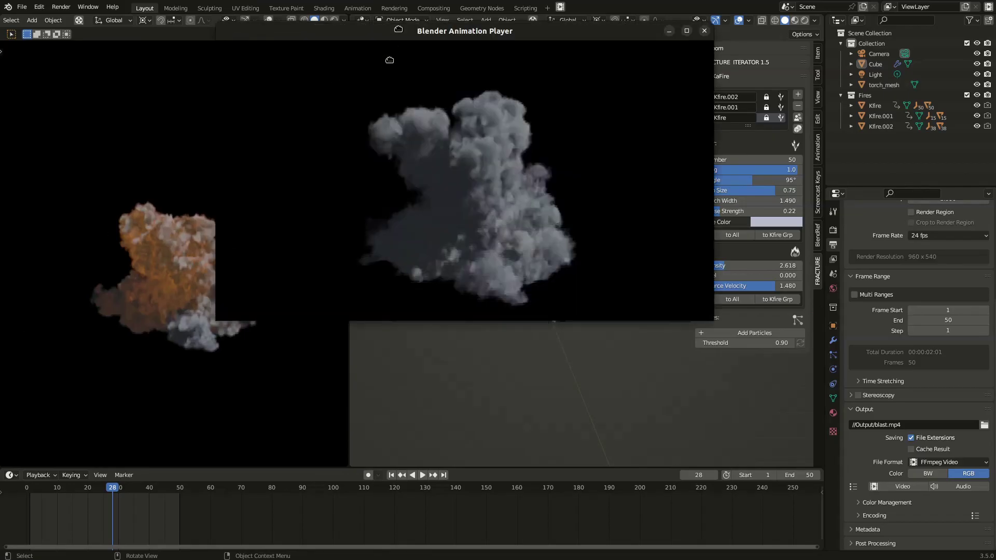